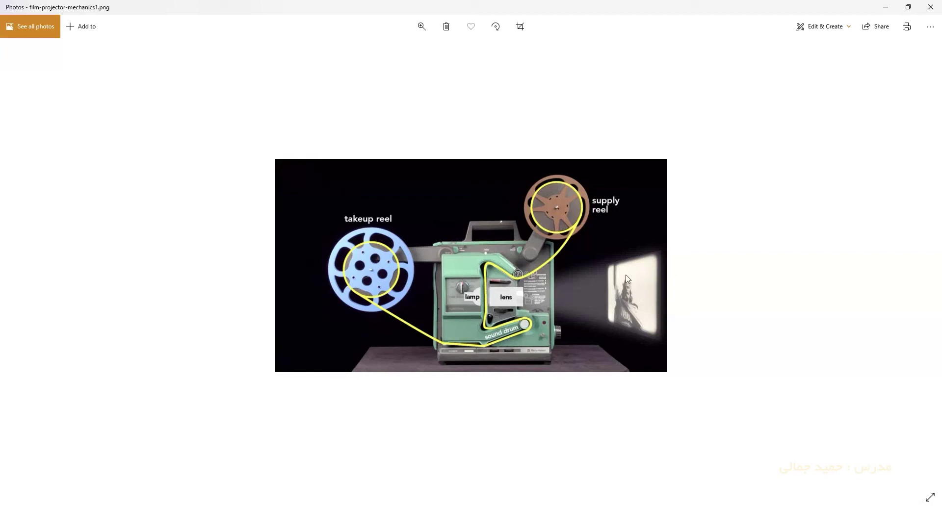
Close the film projector diagram in Photos to get back to the After Effects project.
click(931, 7)
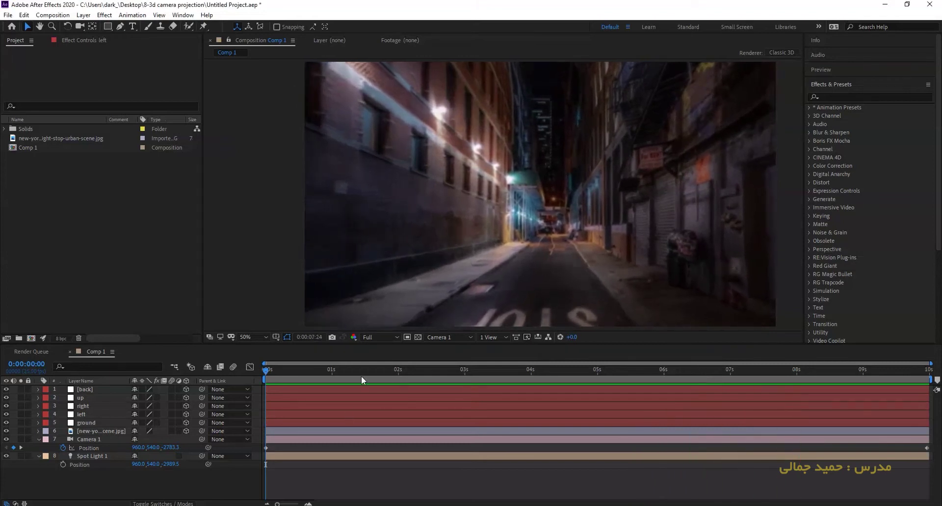
Stop the preview and create Comp 2 at 1920x1080, 25 fps, with a 0:00:08:00 duration.
key(space)
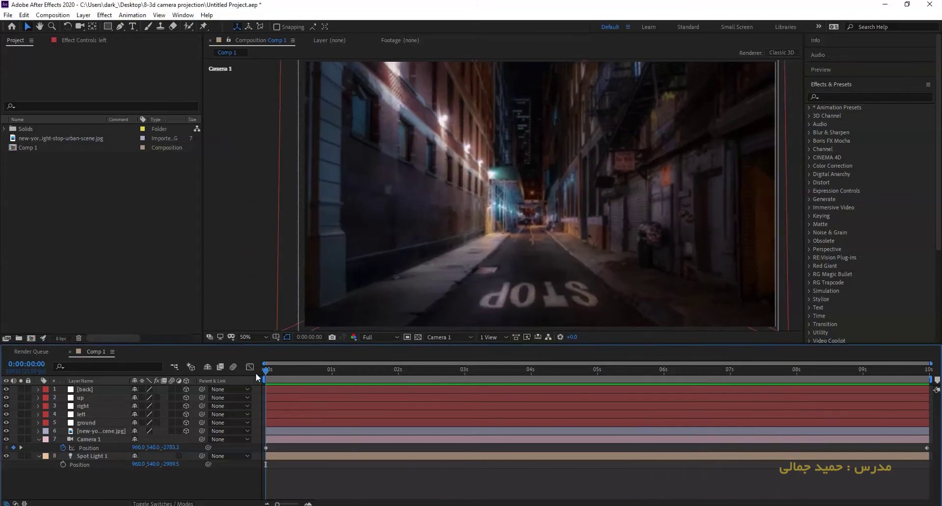
click(59, 14)
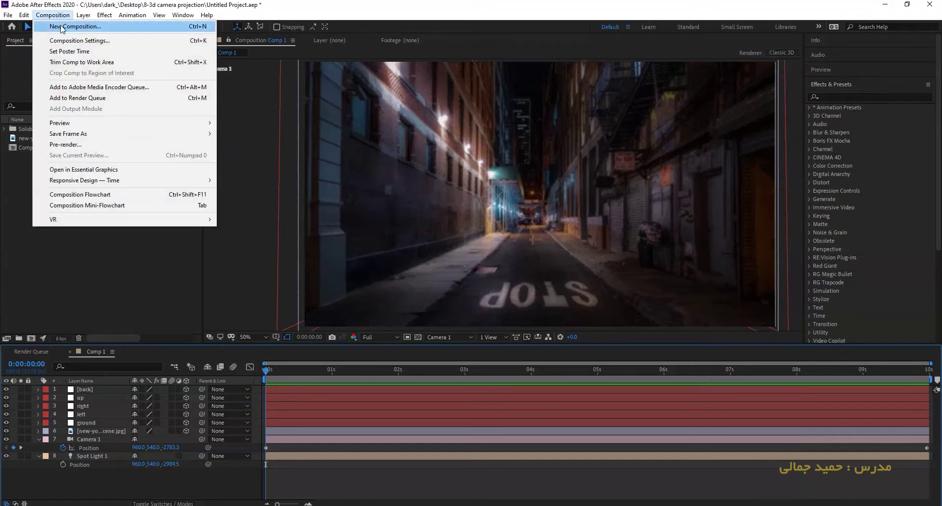
click(62, 29)
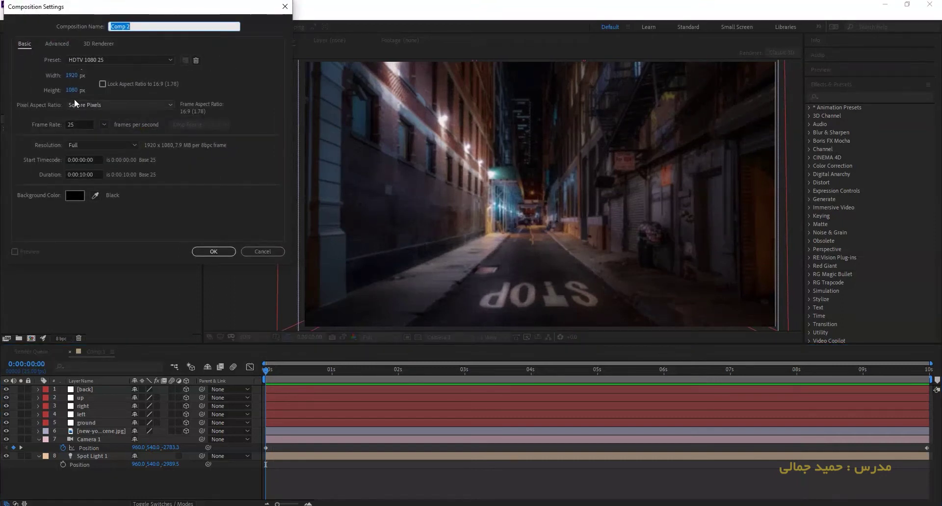
double_click(81, 175)
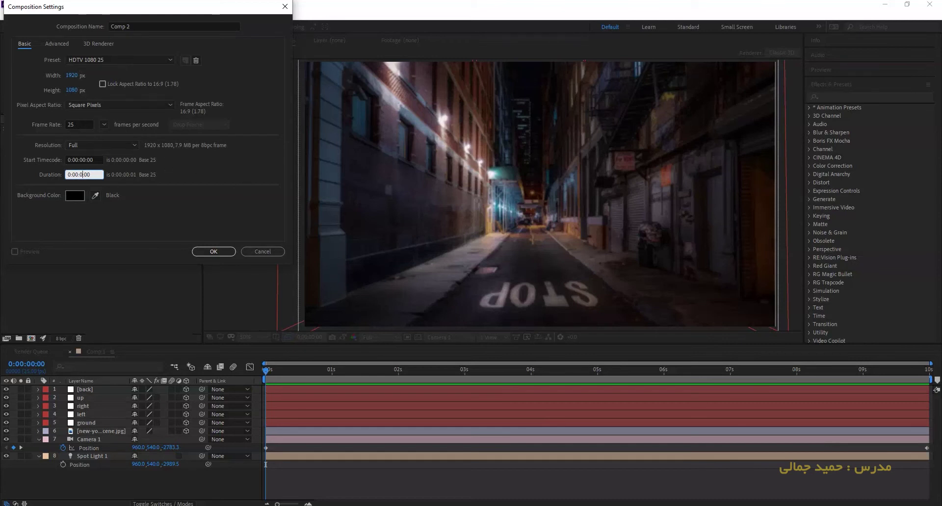
key(Return)
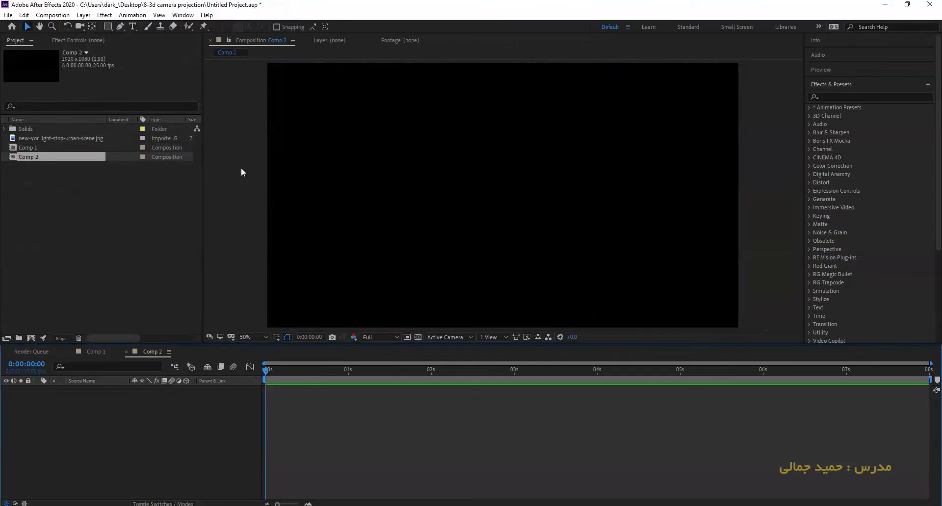
Add the night alley photo to Comp 2 and scale it down to fit the frame.
click(39, 139)
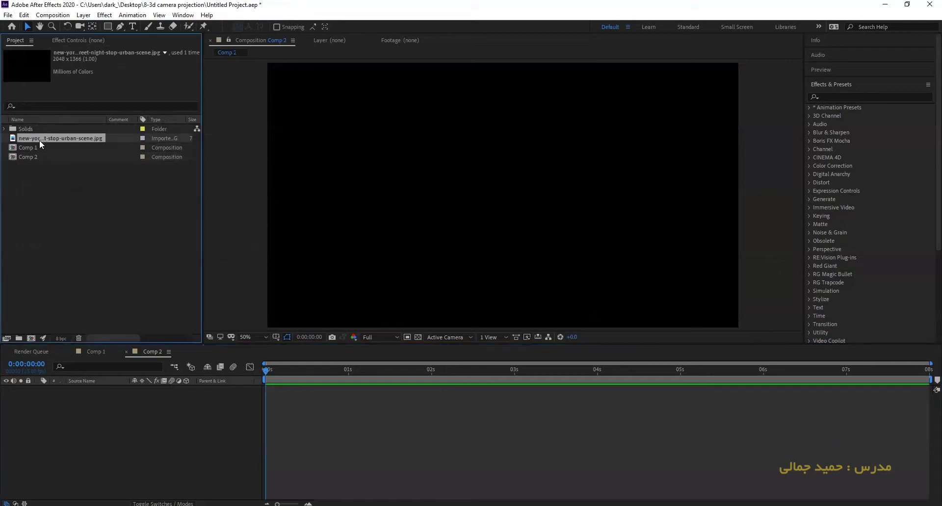
drag(39, 137, 61, 394)
click(755, 198)
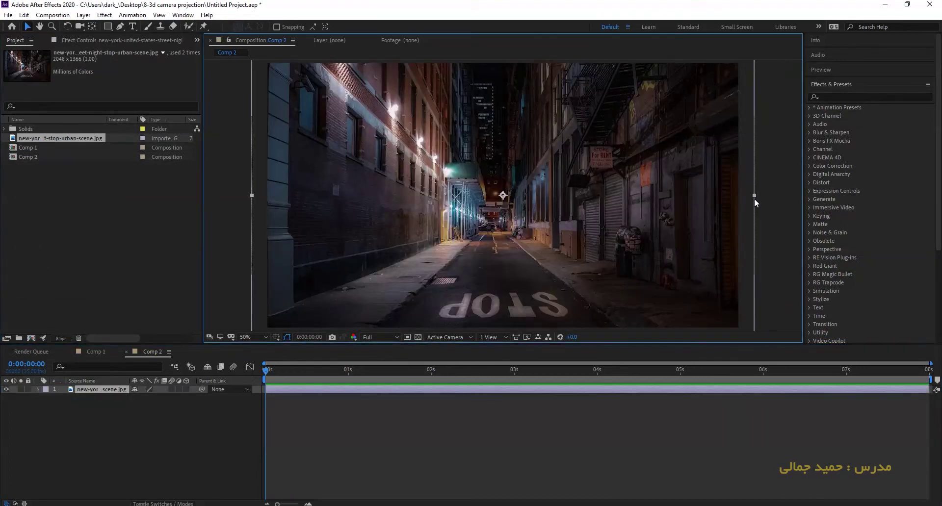
drag(754, 195, 740, 196)
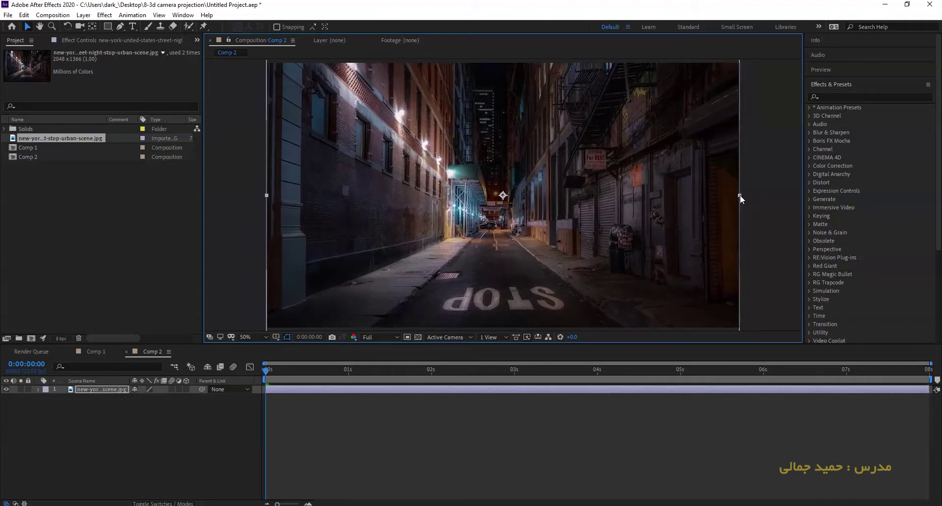
click(459, 458)
key(w)
Create a white full-frame solid above the photo and begin renaming it.
right_click(114, 395)
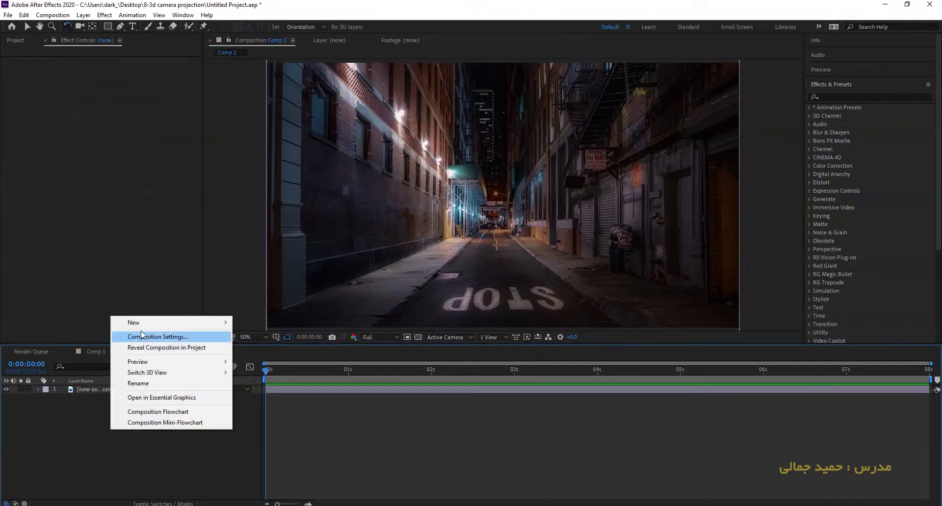
mouse_move(145, 322)
click(265, 347)
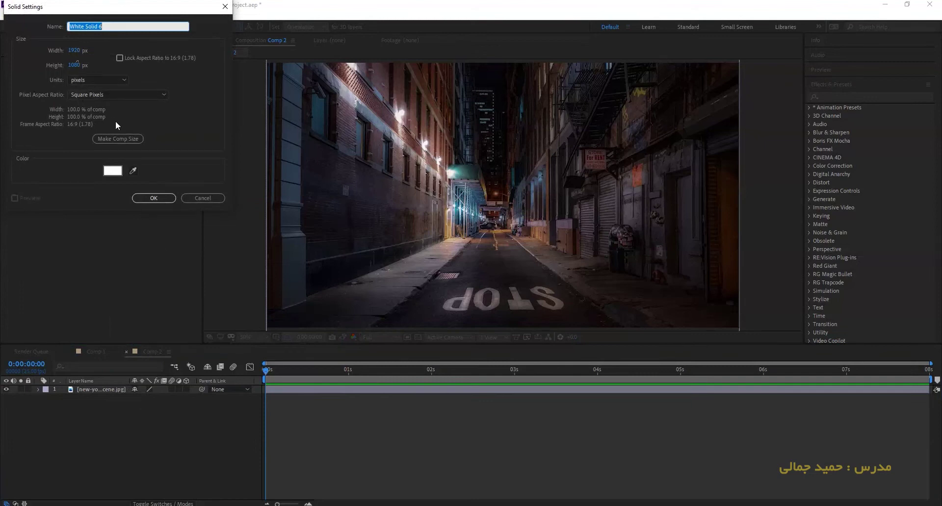
click(112, 171)
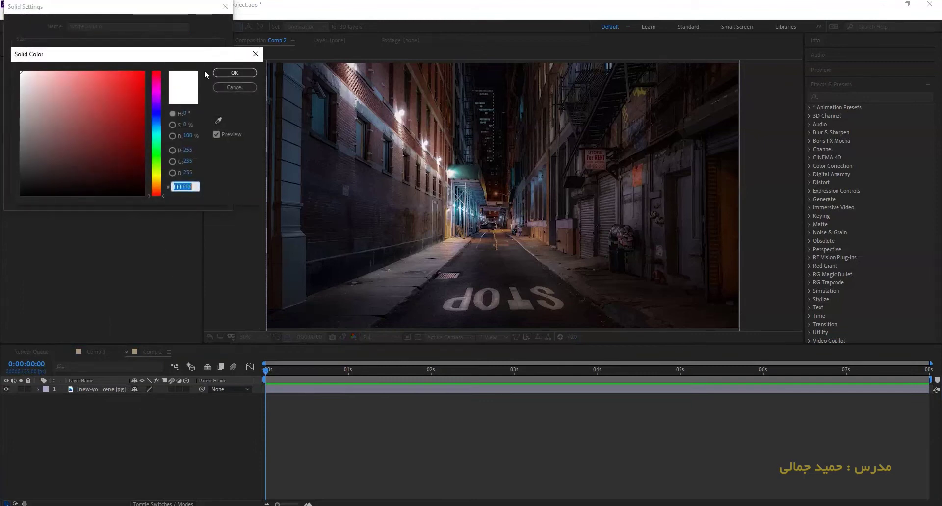
click(235, 72)
click(149, 197)
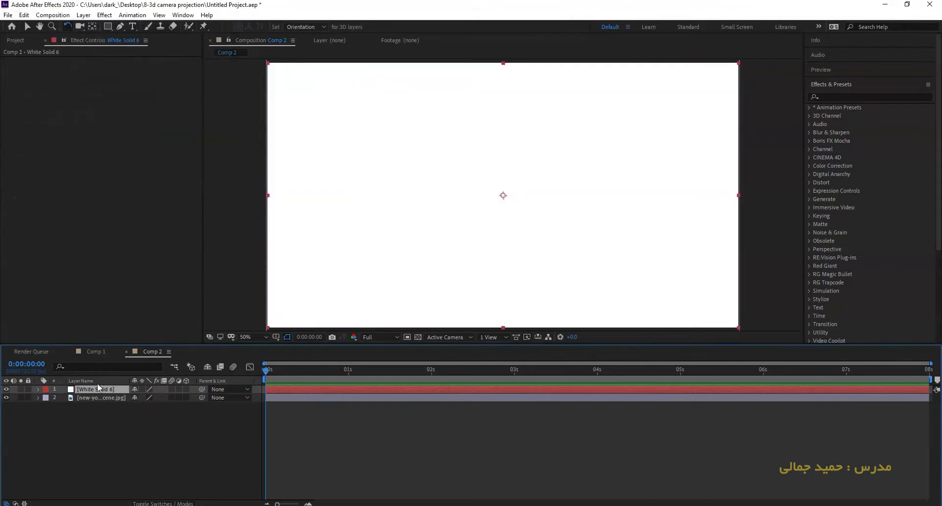
right_click(97, 384)
click(109, 374)
Name the solid 'ground', apply the Grid effect to it, and make it a 3D layer.
key(Return)
click(851, 97)
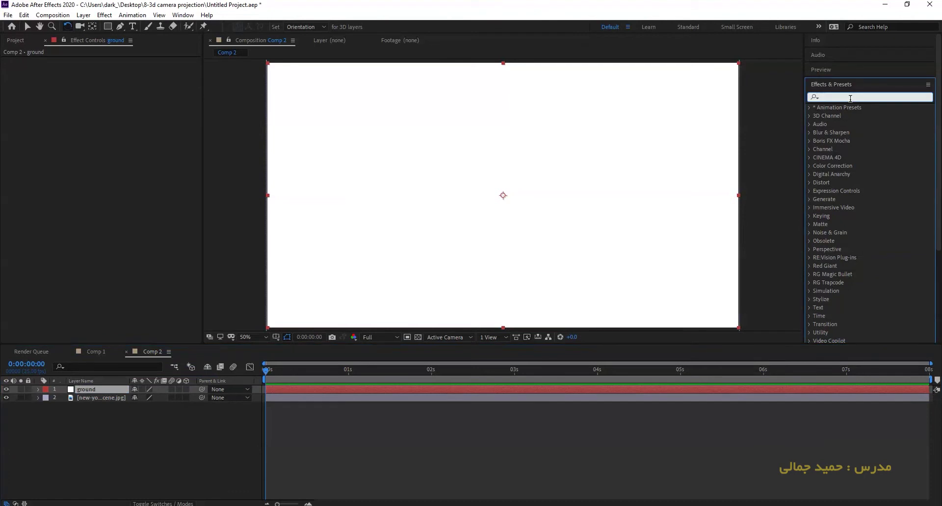
text(gride)
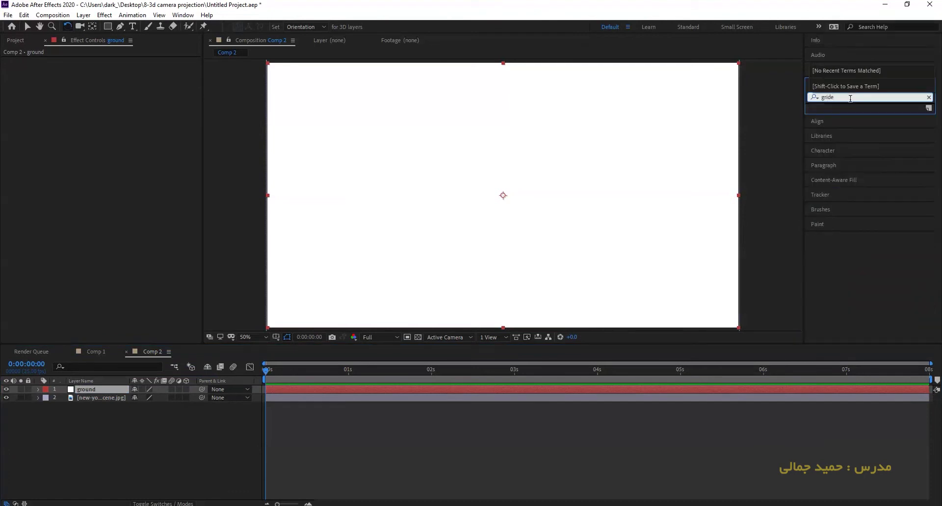
key(BackSpace)
drag(836, 159, 99, 387)
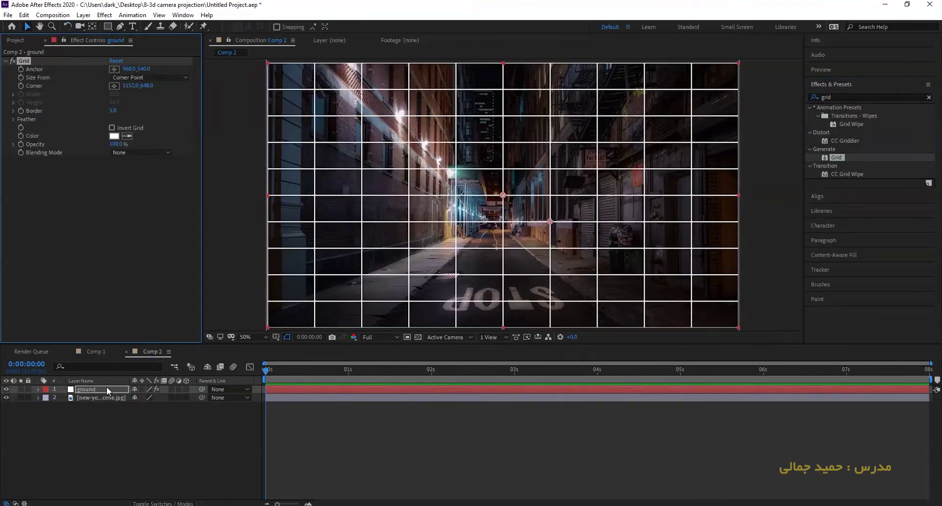
click(107, 387)
click(187, 389)
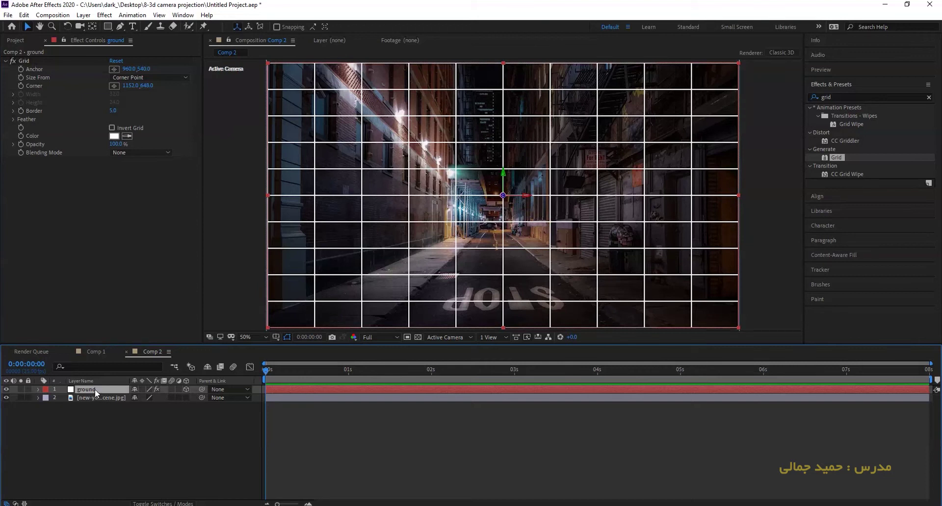
Tilt the ground grid back on its X axis into a floor plane and lower it onto the road.
key(w)
click(526, 196)
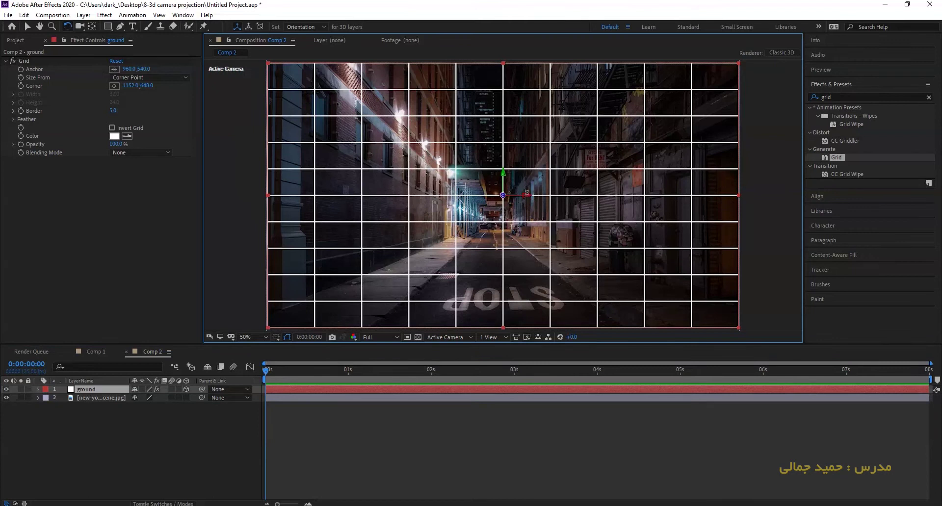
drag(526, 193, 526, 181)
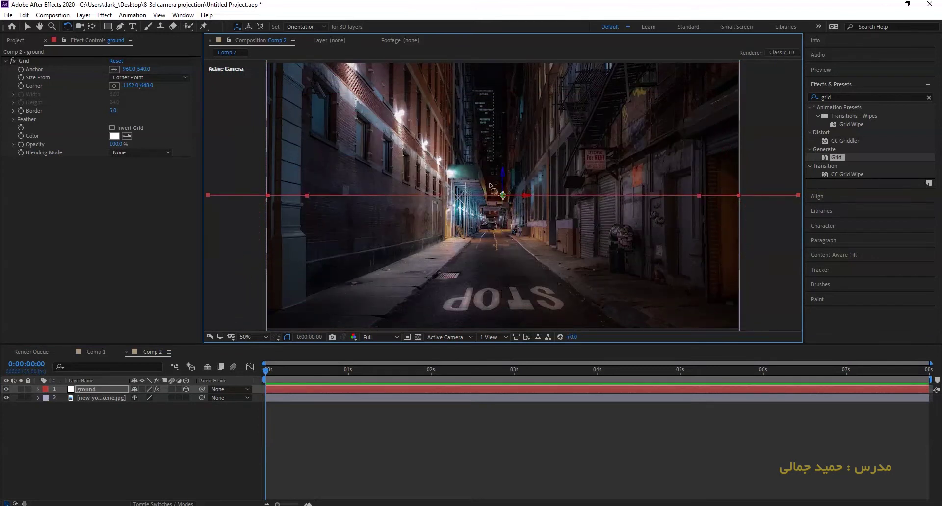
key(v)
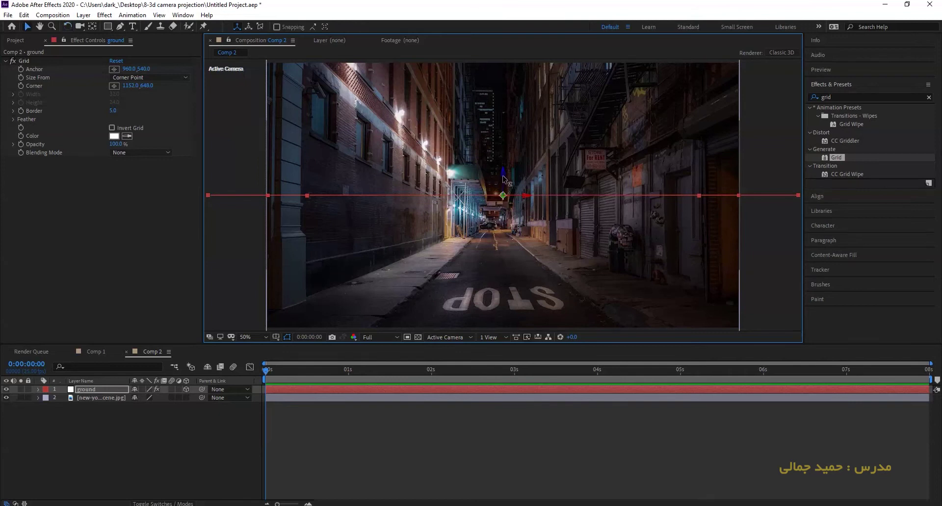
drag(503, 177, 499, 272)
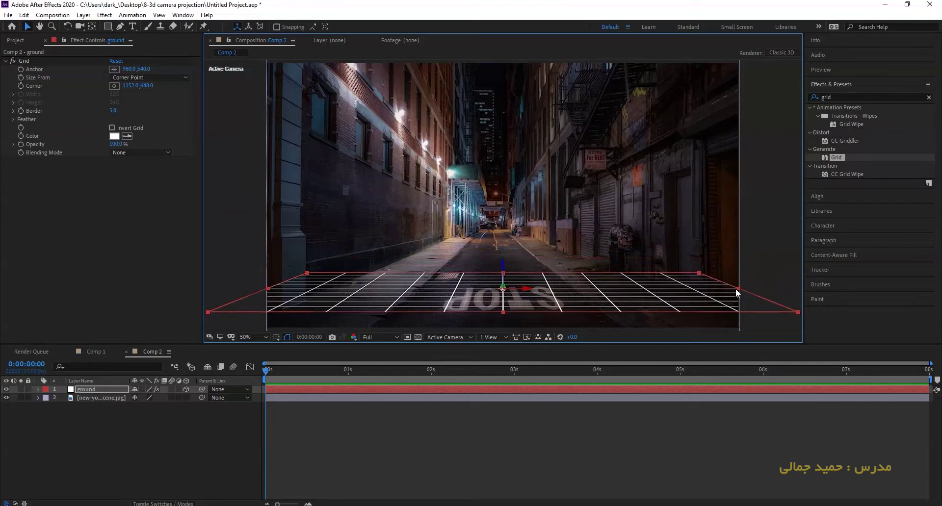
Resize the grid to the road's width and stretch it toward the viewer and down the alley.
drag(736, 291, 644, 308)
key(period)
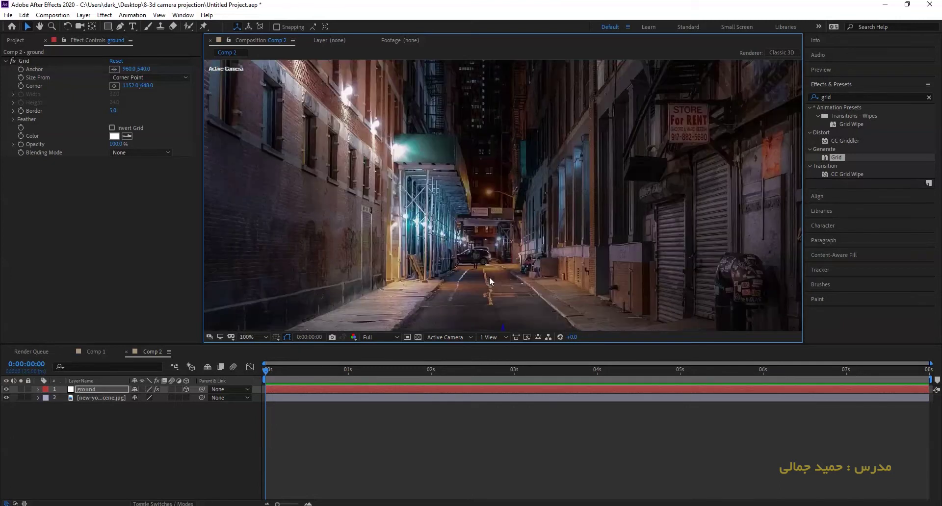
scroll(490, 277, down, 5)
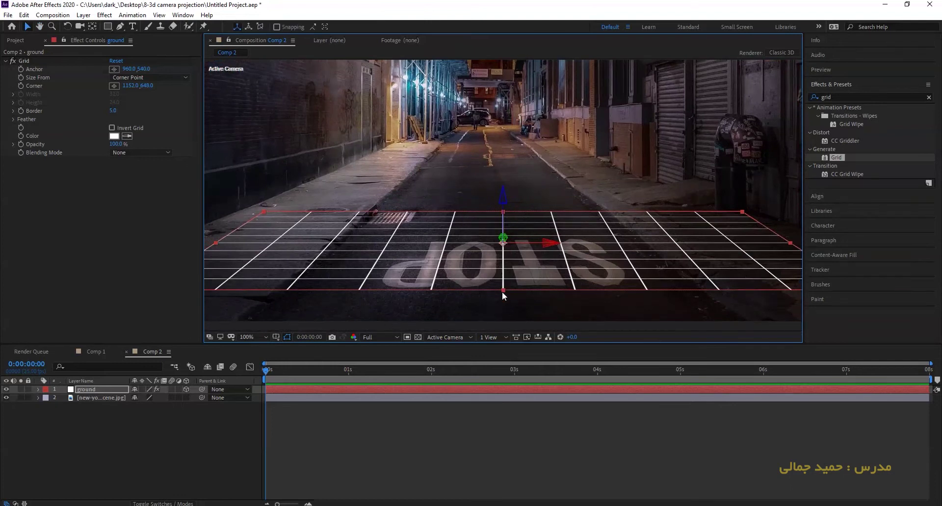
drag(503, 291, 511, 378)
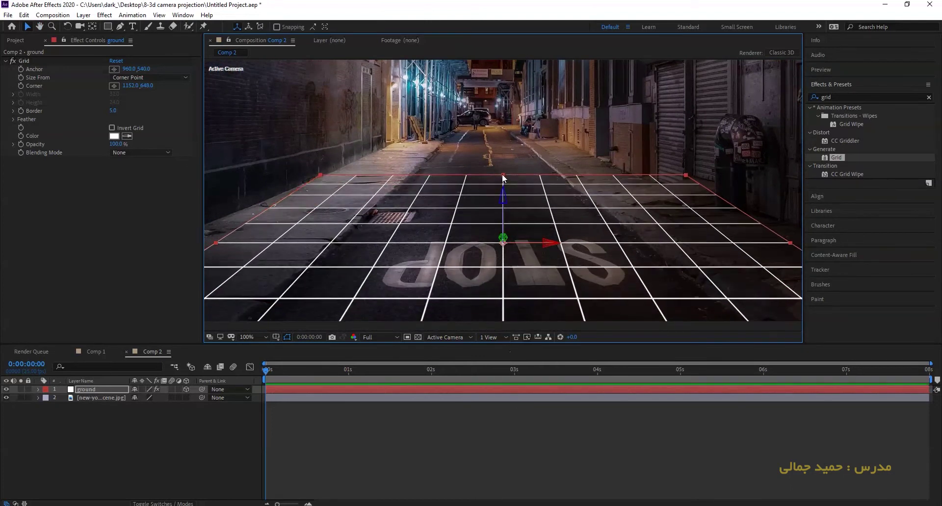
drag(503, 172, 500, 144)
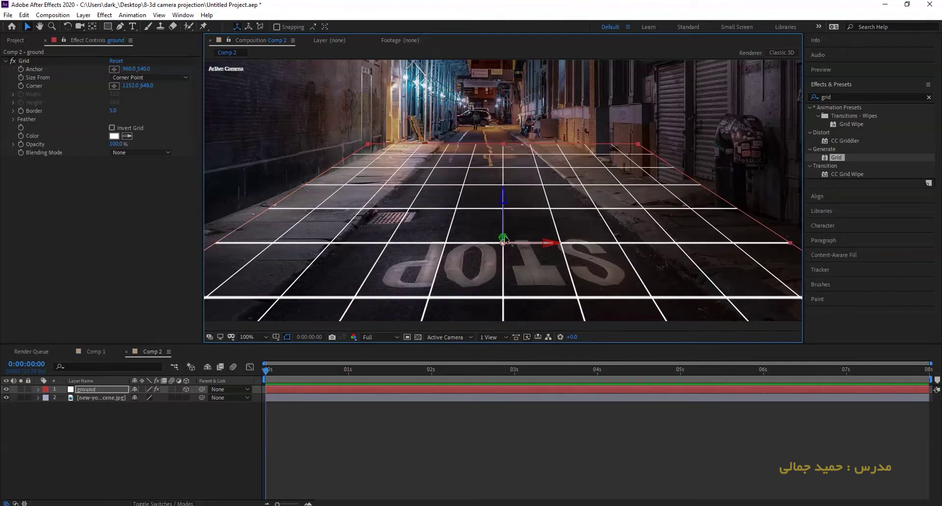
drag(505, 242, 505, 213)
Adjust the ground grid's height and tilt so it matches the street's perspective.
key(comma)
key(comma)
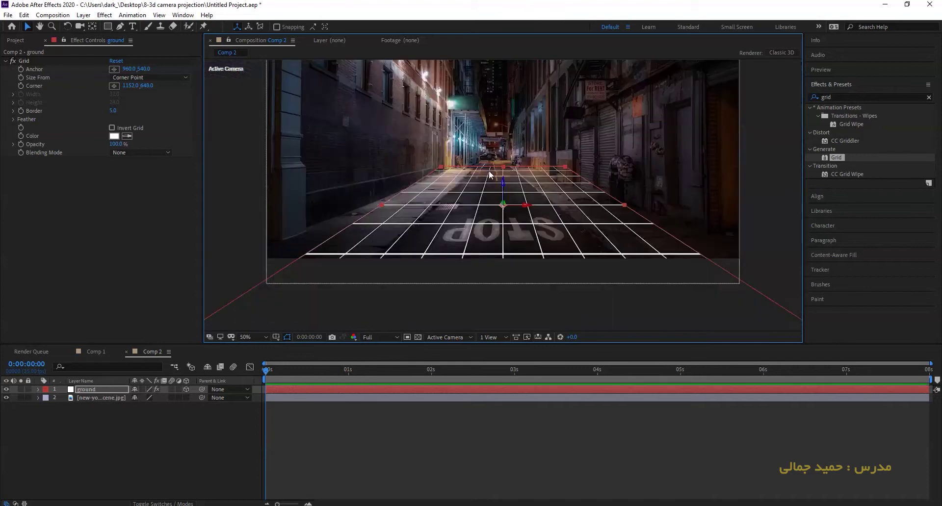
drag(504, 206, 505, 167)
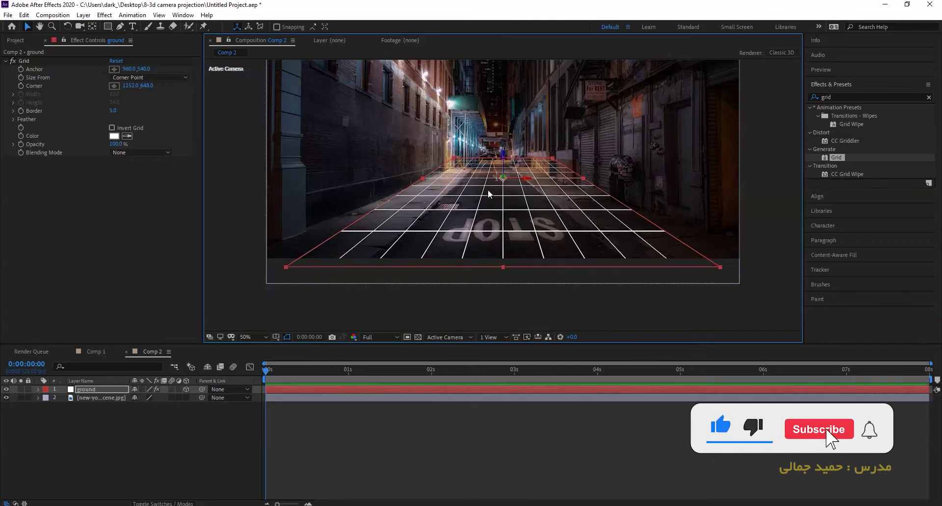
scroll(493, 186, up, 2)
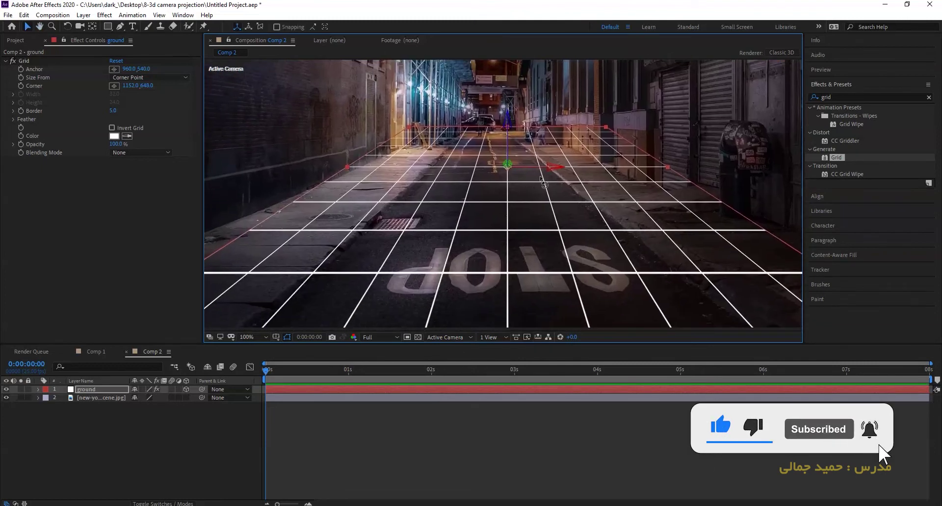
key(w)
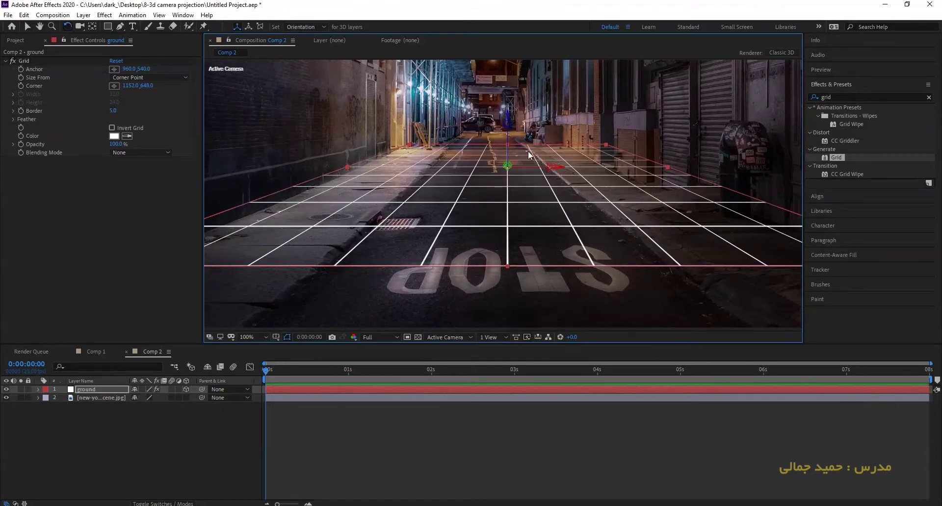
key(v)
drag(512, 129, 504, 158)
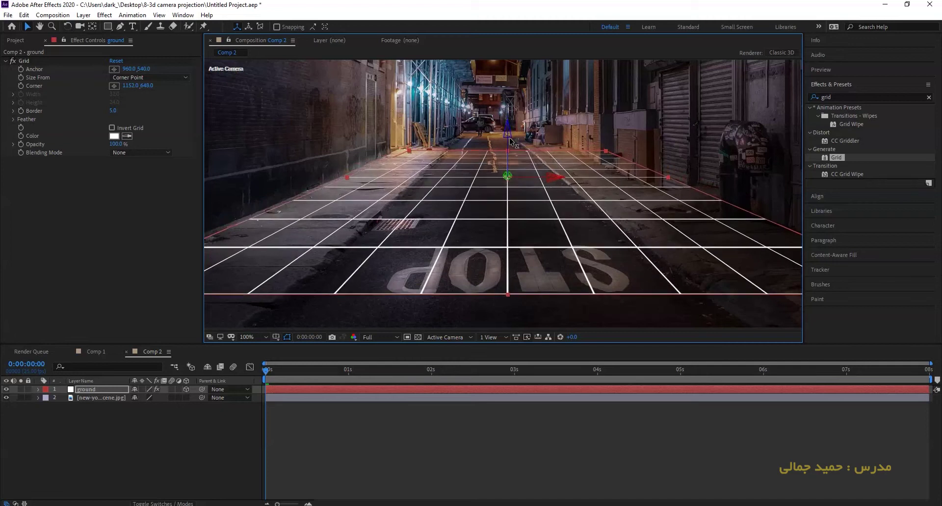
scroll(503, 158, up, 1)
key(w)
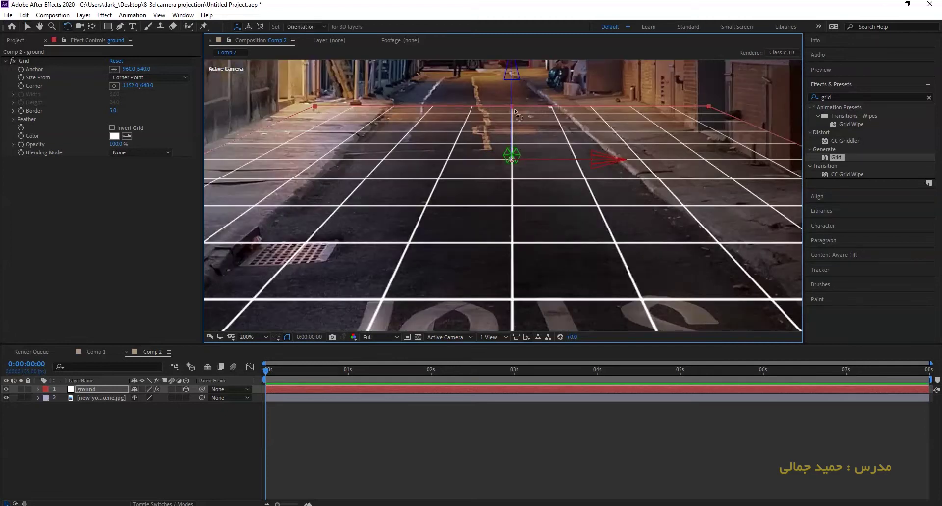
drag(511, 160, 513, 159)
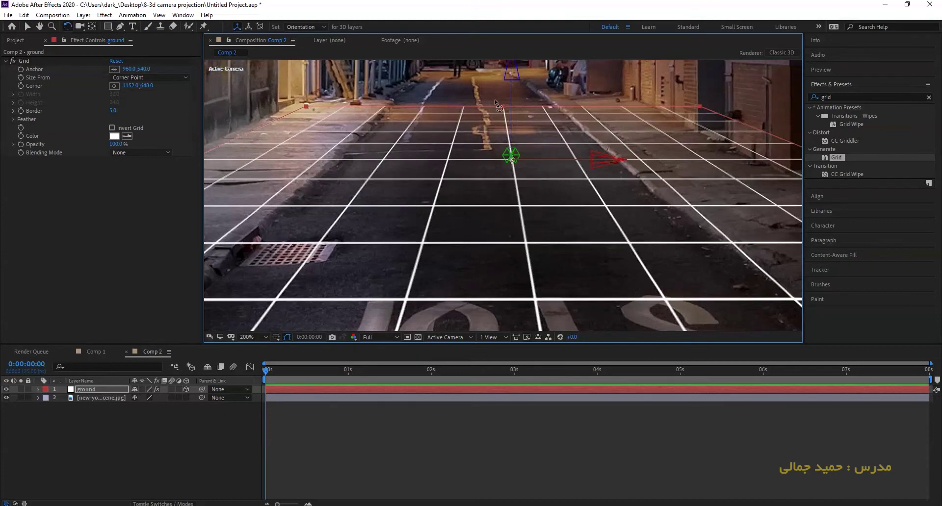
Slide the grid left, extend its near edge past the frame bottom, and narrow it to the road.
key(comma)
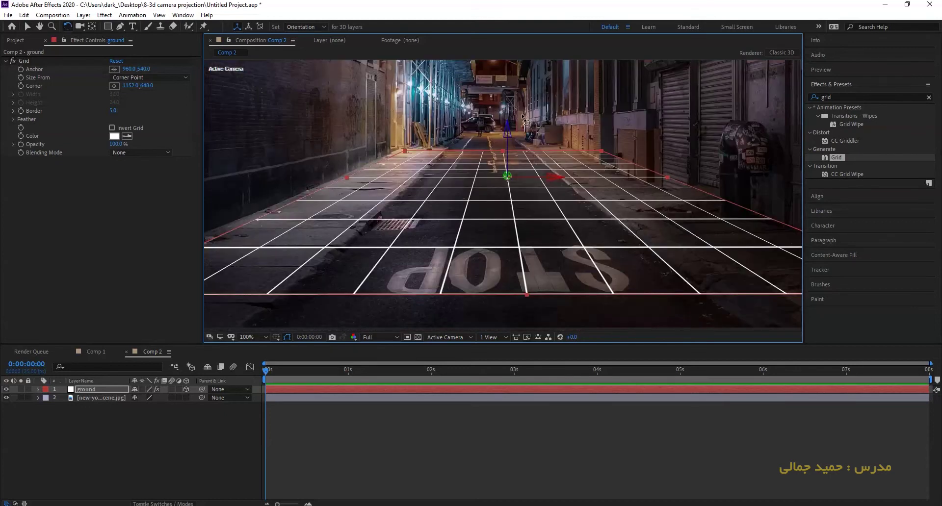
key(v)
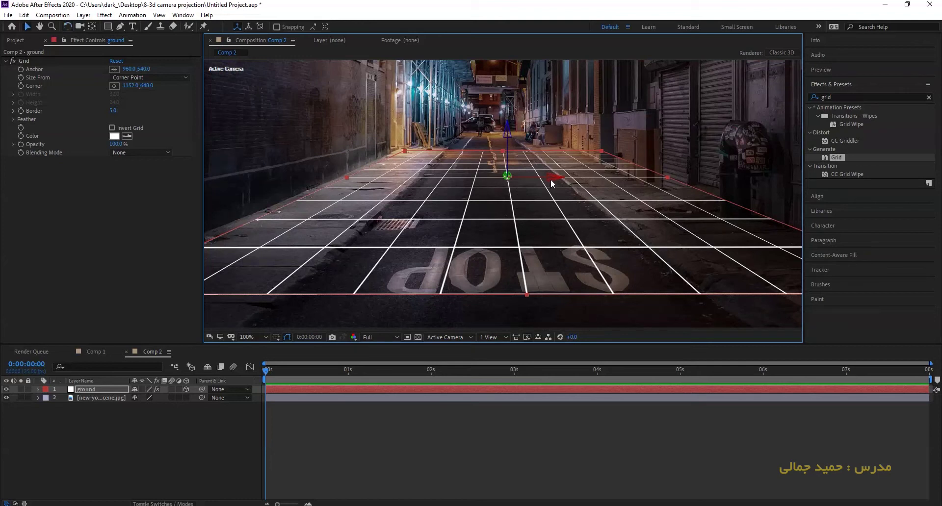
drag(552, 180, 532, 181)
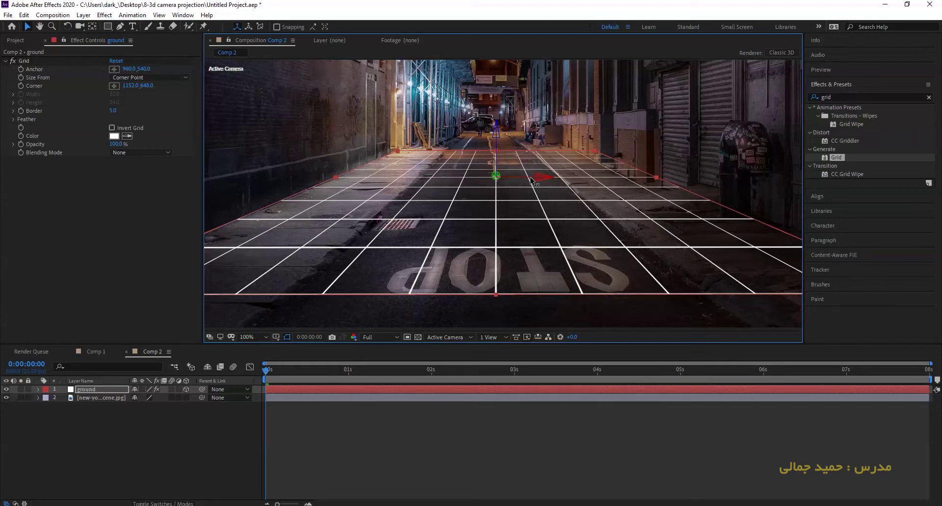
key(comma)
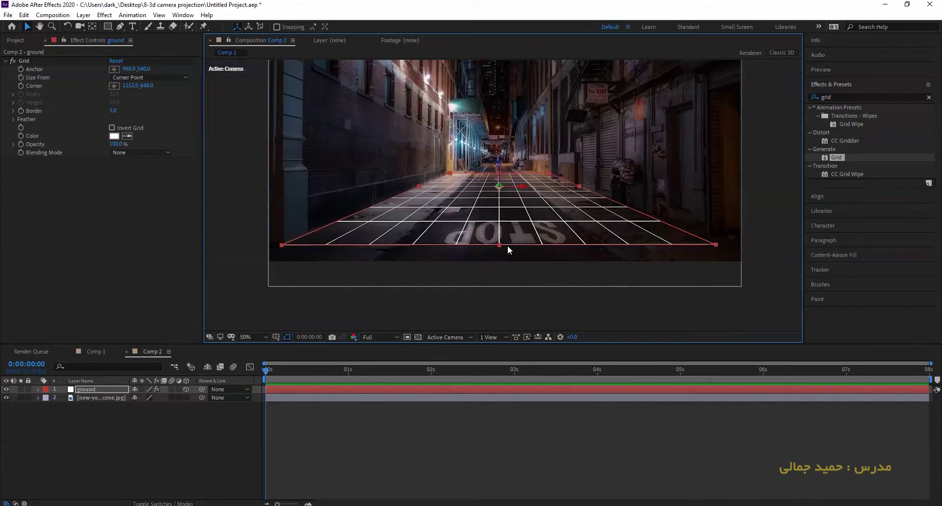
drag(499, 244, 502, 266)
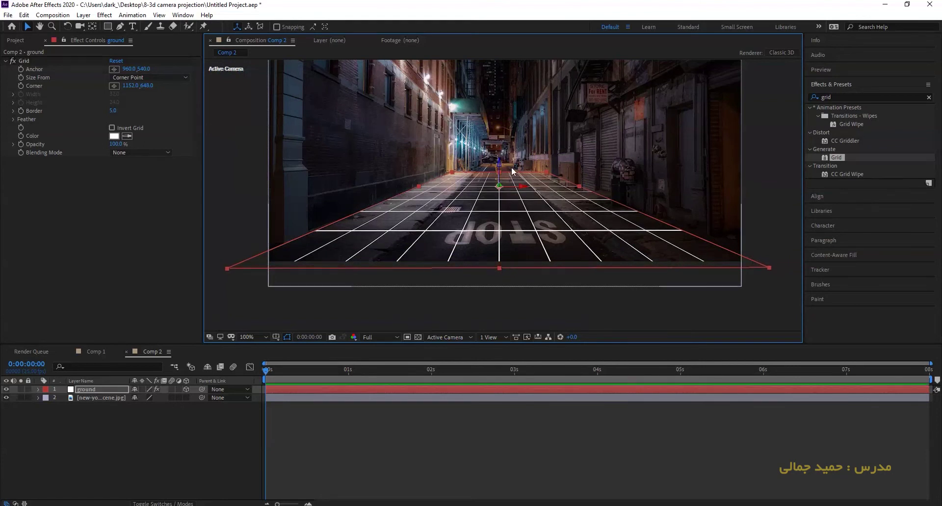
key(slash)
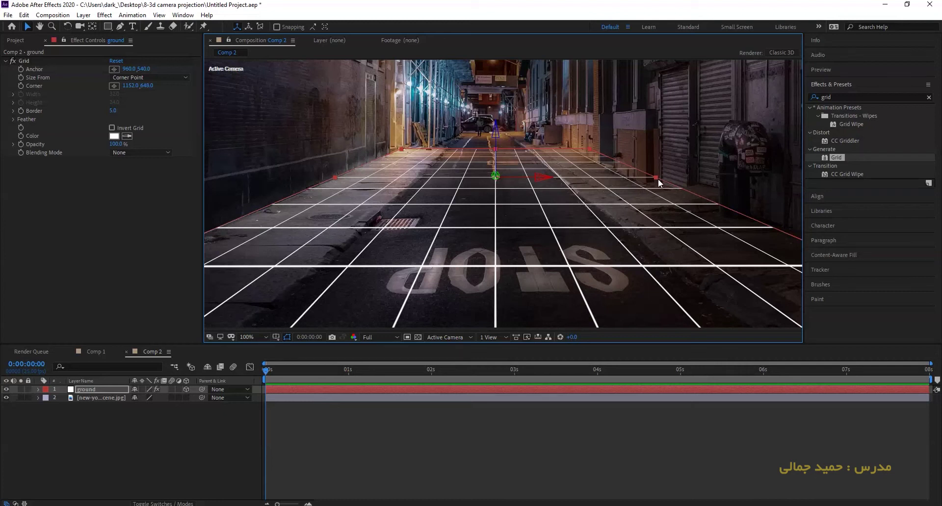
drag(656, 177, 649, 178)
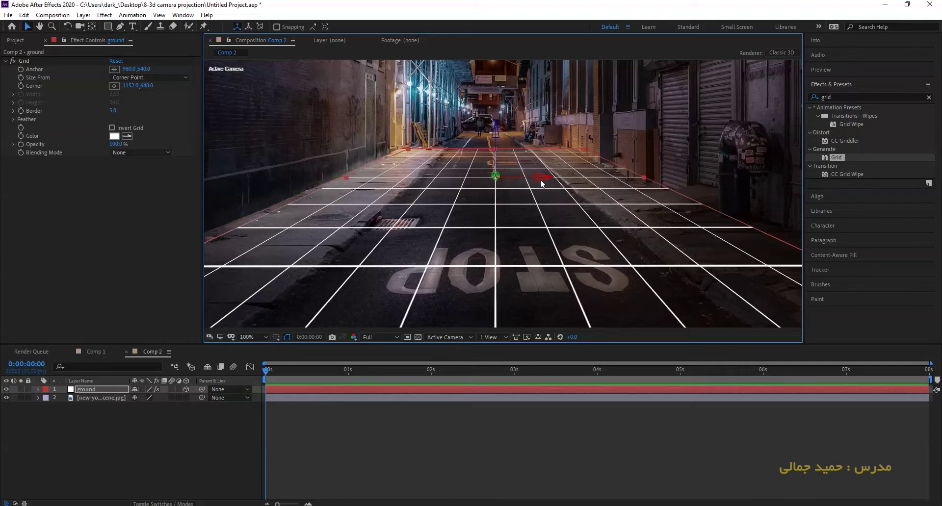
drag(540, 176, 527, 181)
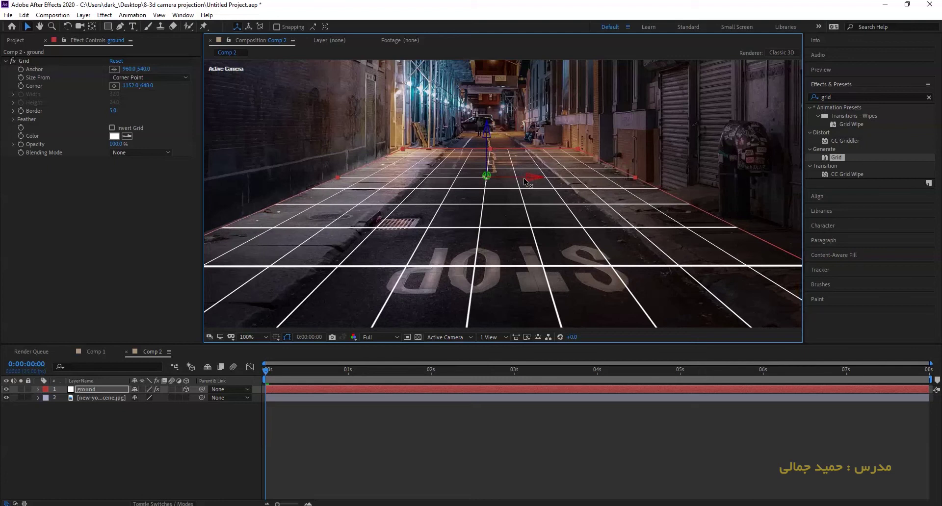
Duplicate the ground layer and rename the copy 'up'.
key(comma)
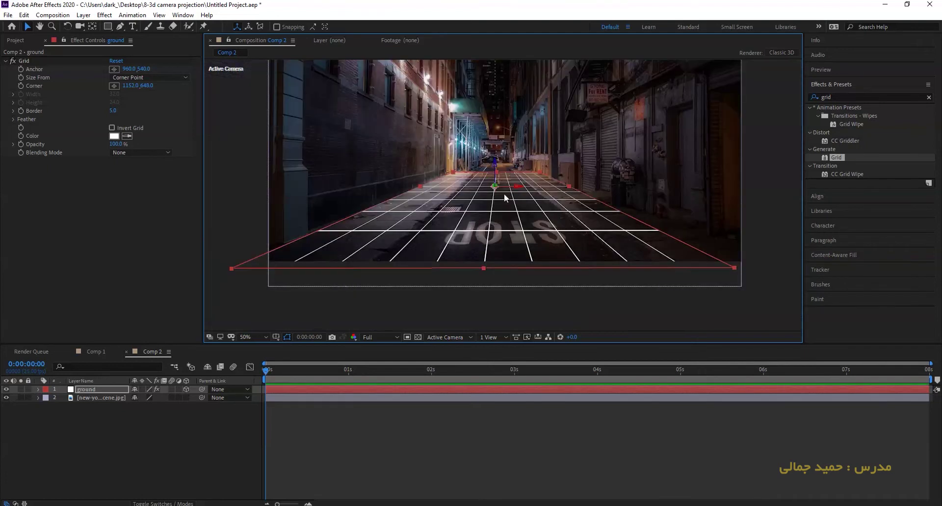
key(slash)
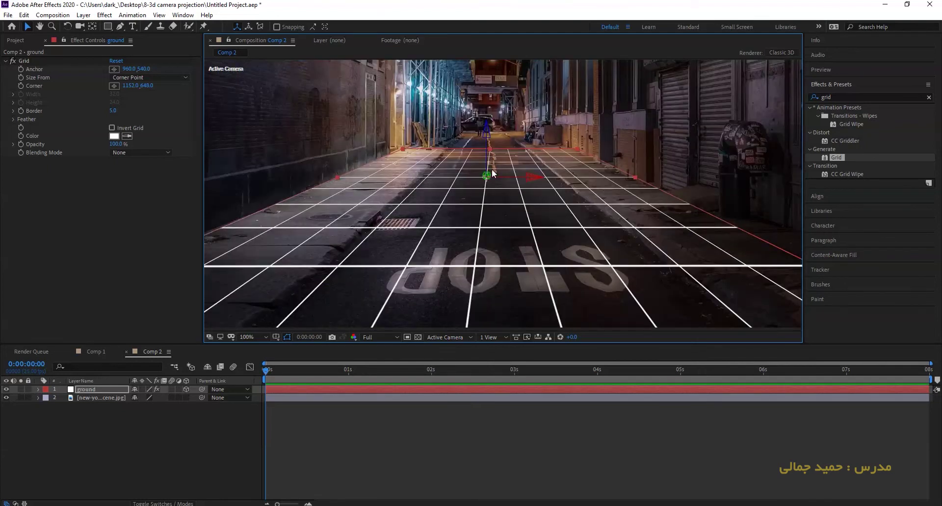
click(96, 387)
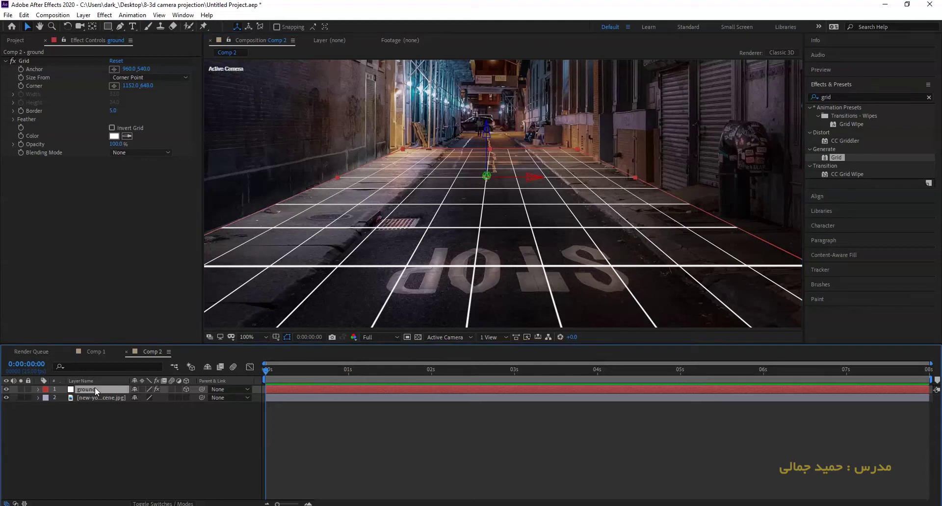
key(ctrl+d)
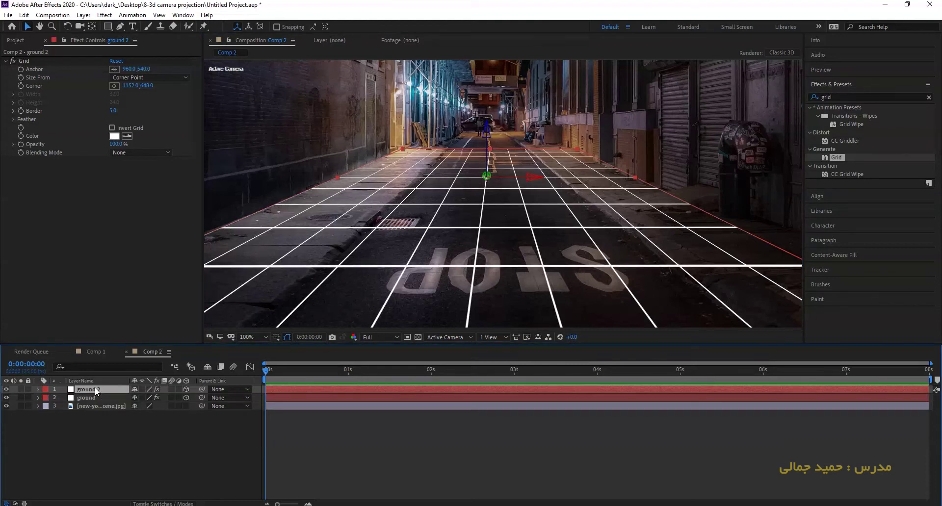
right_click(95, 387)
click(113, 370)
text(up)
key(Return)
Raise the 'up' grid high above the alley as a ceiling plane.
scroll(522, 136, down, 2)
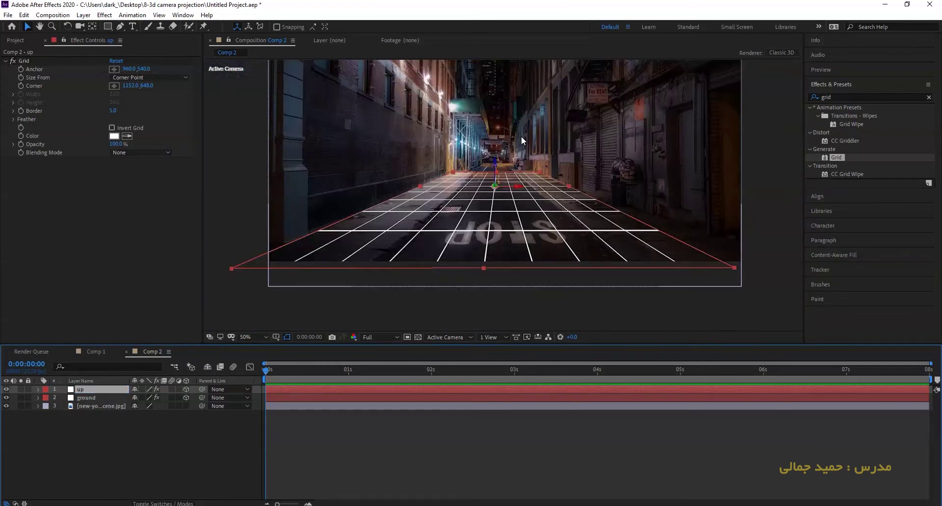
drag(494, 161, 494, 44)
scroll(590, 130, up, 5)
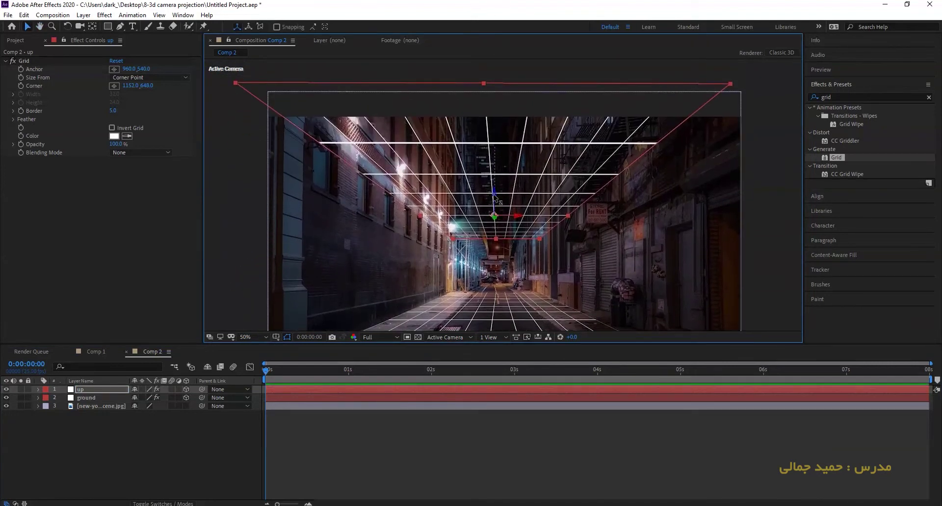
drag(495, 195, 487, 4)
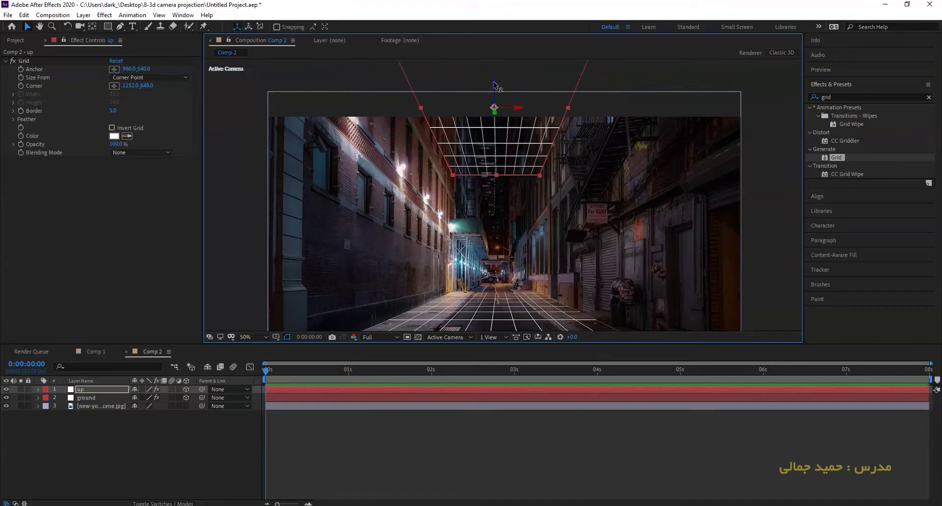
drag(494, 84, 497, 28)
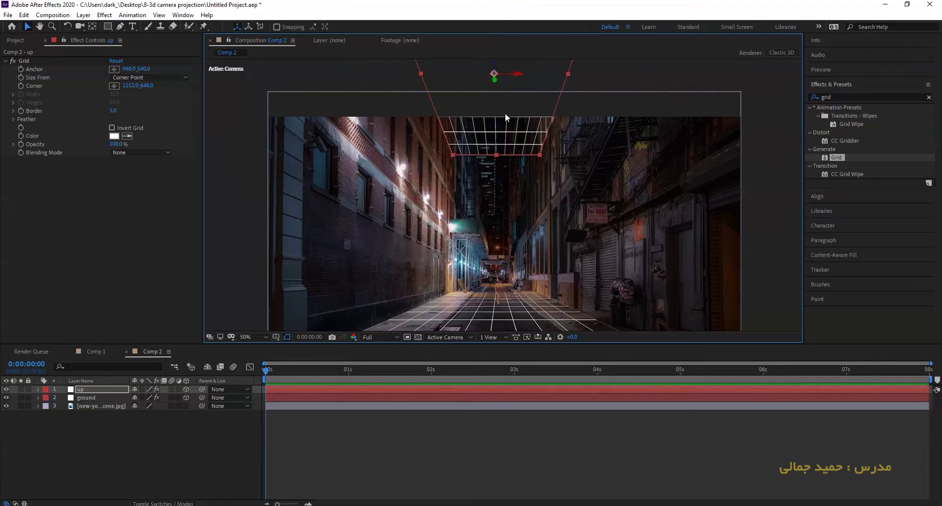
scroll(510, 139, down, 1)
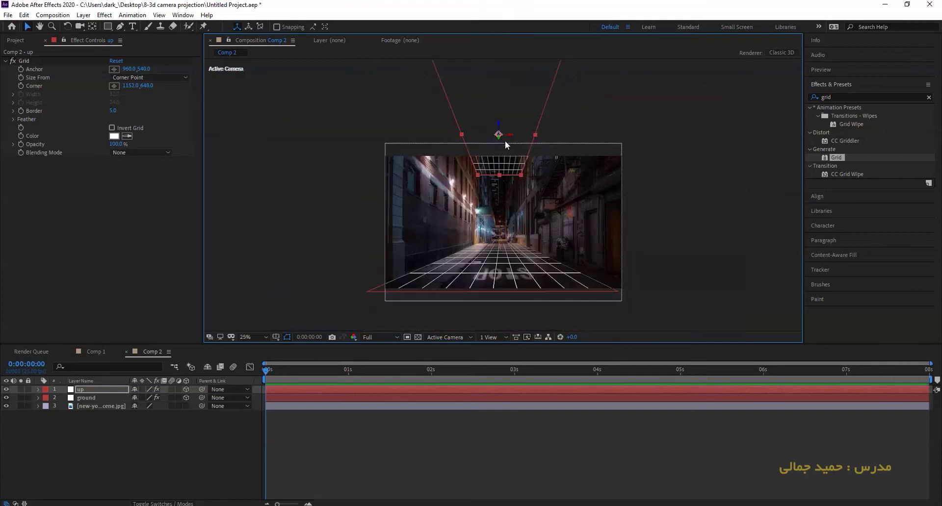
click(91, 388)
Duplicate the ground layer again and rename the copy 'left'.
click(84, 399)
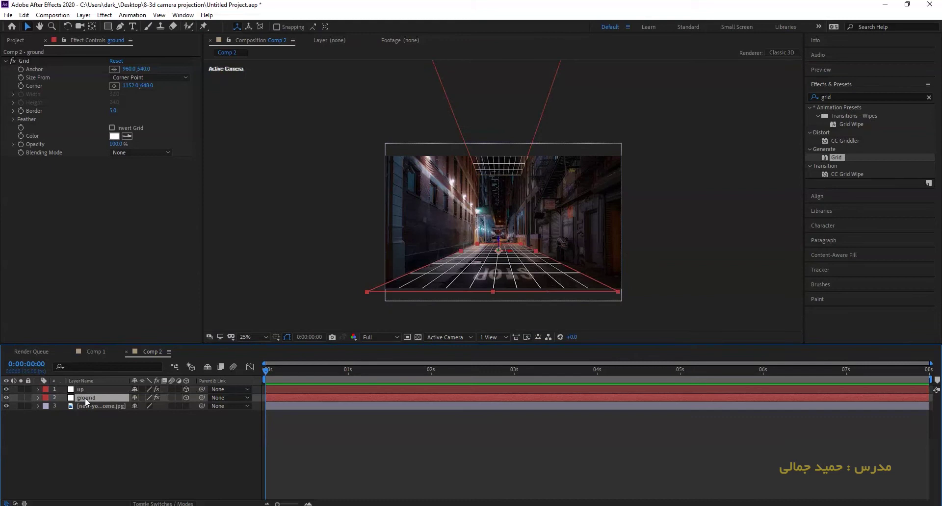
key(ctrl+d)
right_click(85, 398)
click(104, 381)
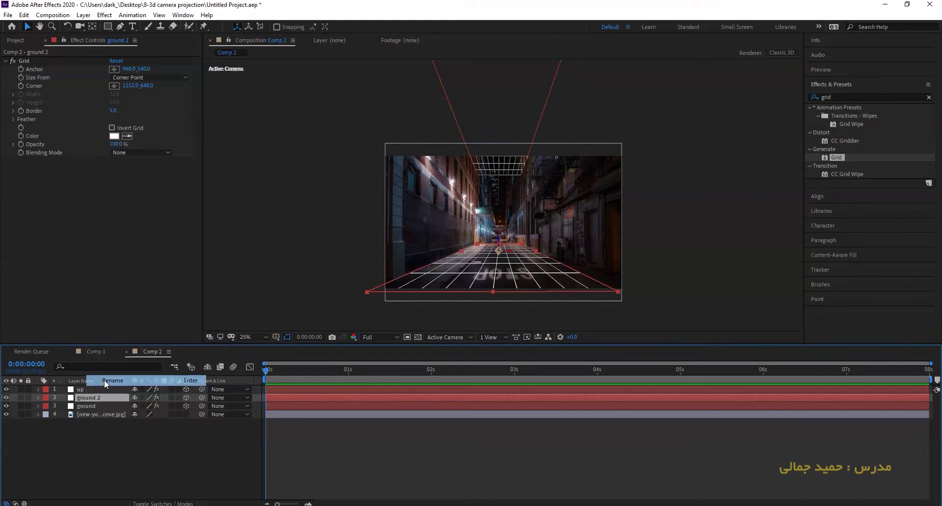
text(lef)
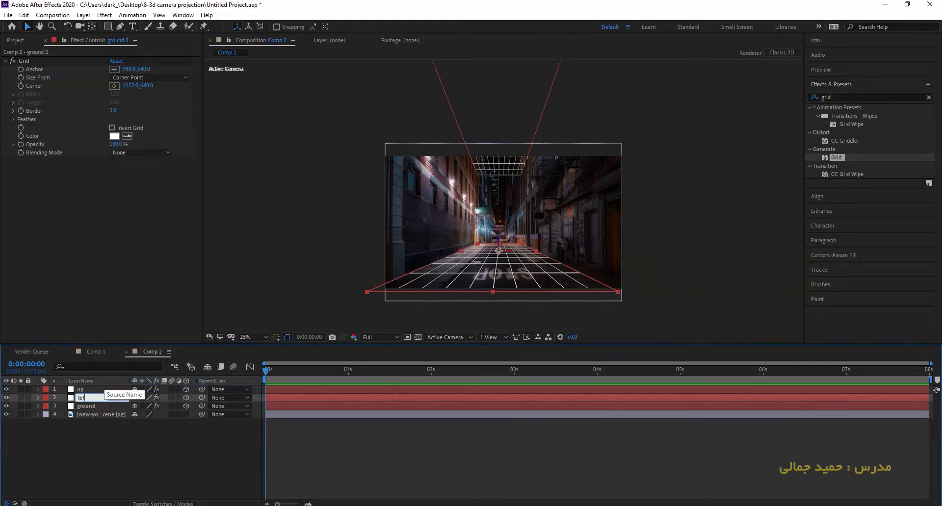
text(t)
key(Return)
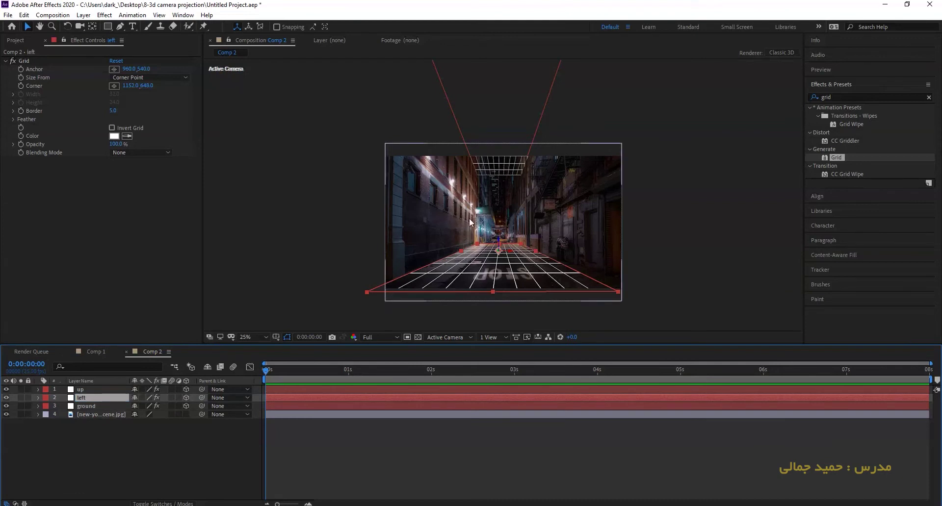
Raise the 'left' grid upward off the ground toward the alley's ceiling.
key(comma)
key(period)
key(period)
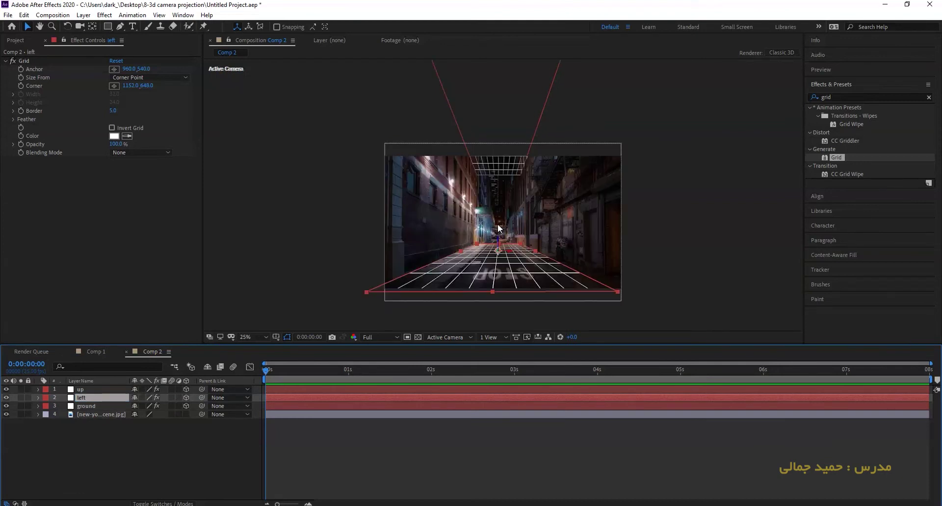
scroll(524, 186, up, 2)
key(w)
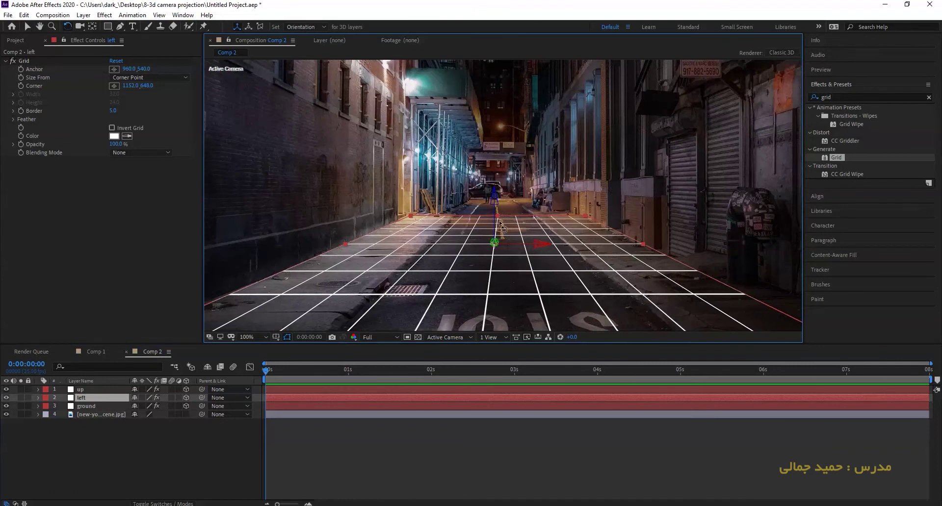
key(v)
drag(495, 198, 499, 43)
Set the 'left' layer's Y Rotation to 90° so it stands upright as a wall.
key(w)
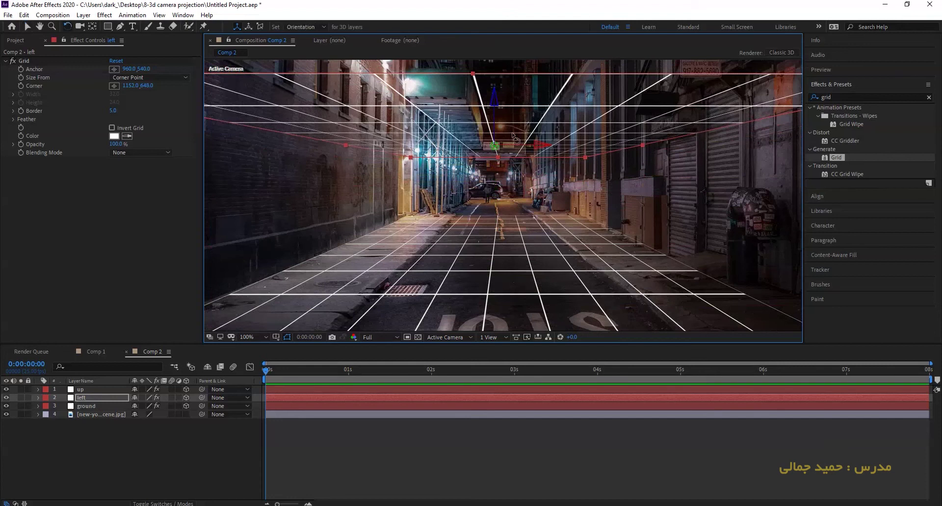
key(r)
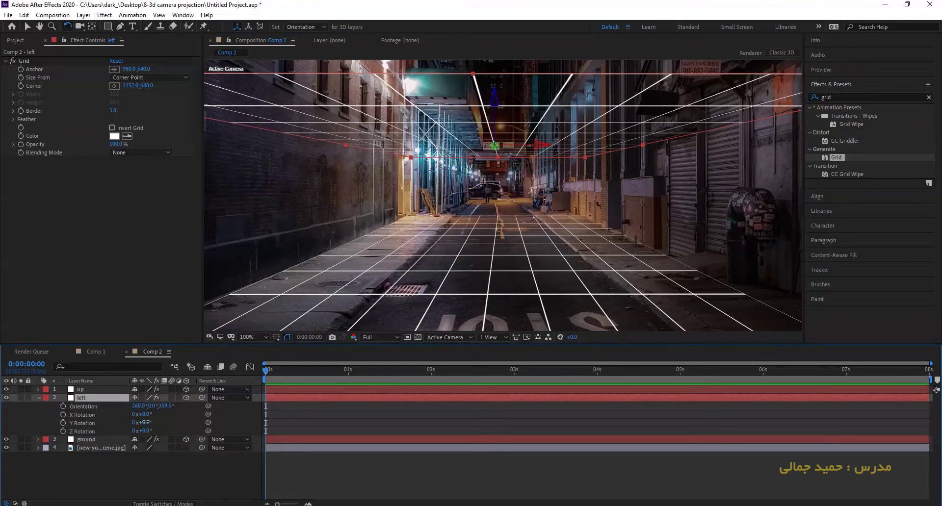
drag(145, 422, 142, 422)
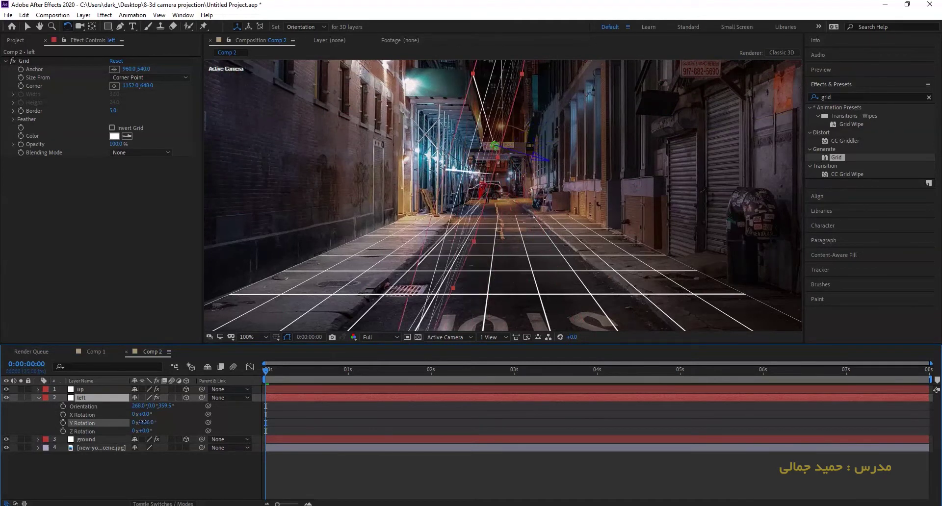
click(149, 422)
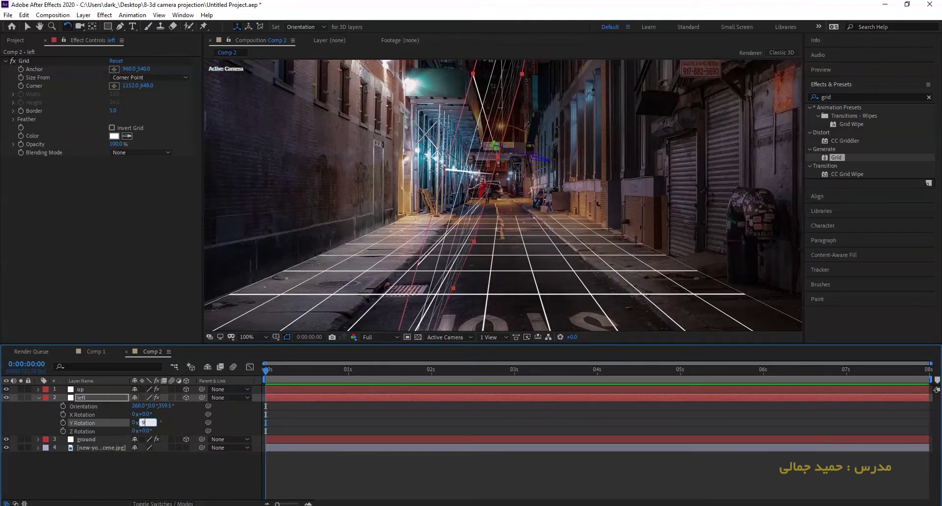
text(90)
key(Return)
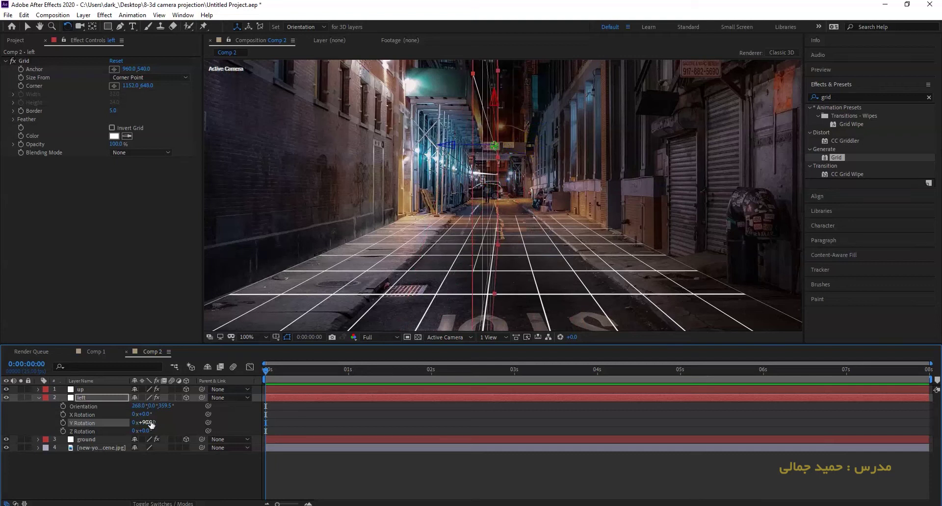
key(v)
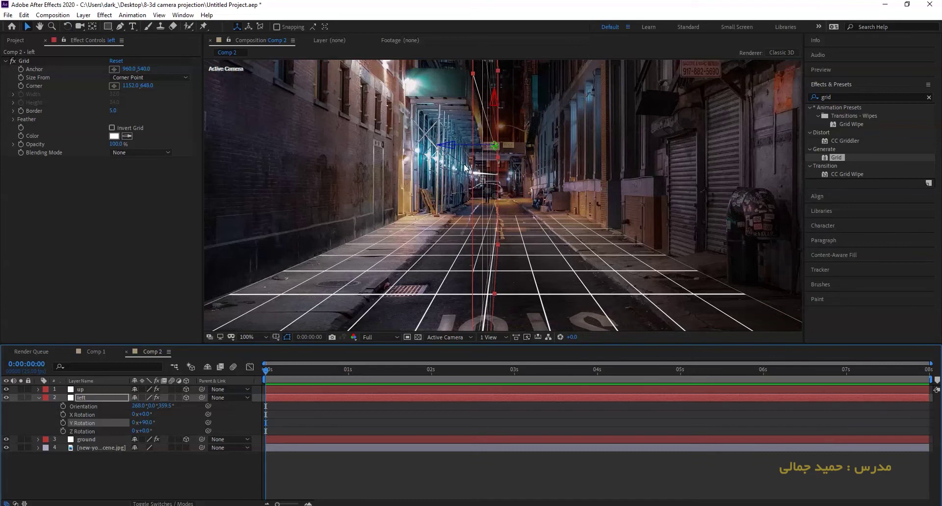
Move the 'left' grid onto the alley's left wall and raise it into place.
drag(456, 146, 169, 161)
key(comma)
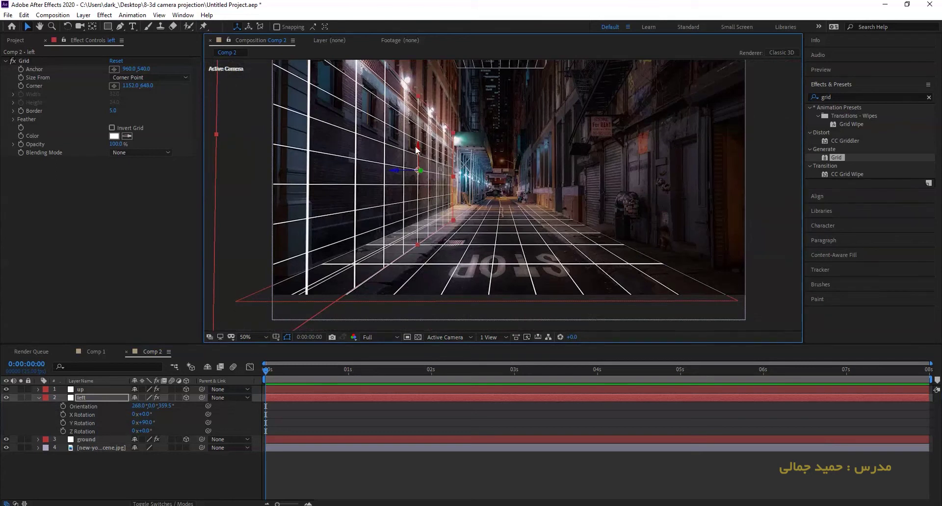
drag(418, 146, 413, 233)
drag(418, 101, 420, 78)
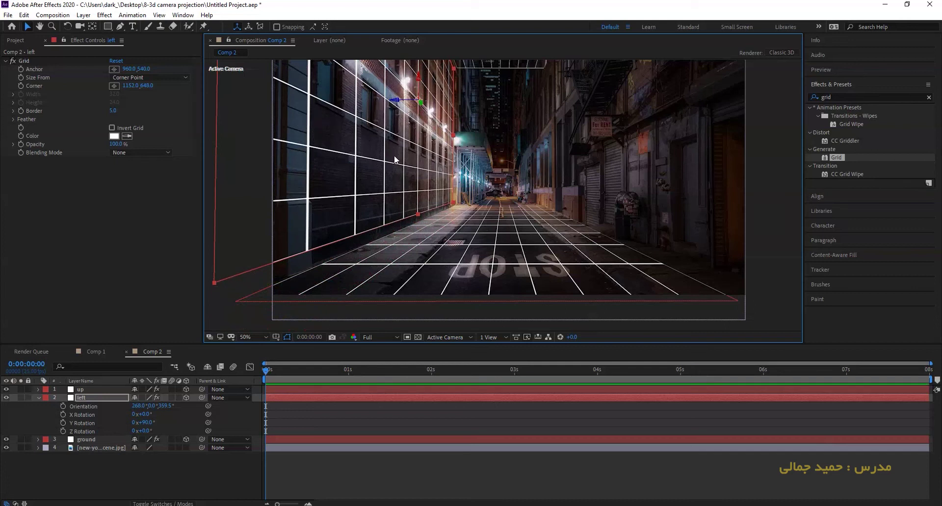
Turn off the Grid effect on the left, up and ground layers.
click(156, 398)
click(156, 390)
click(156, 440)
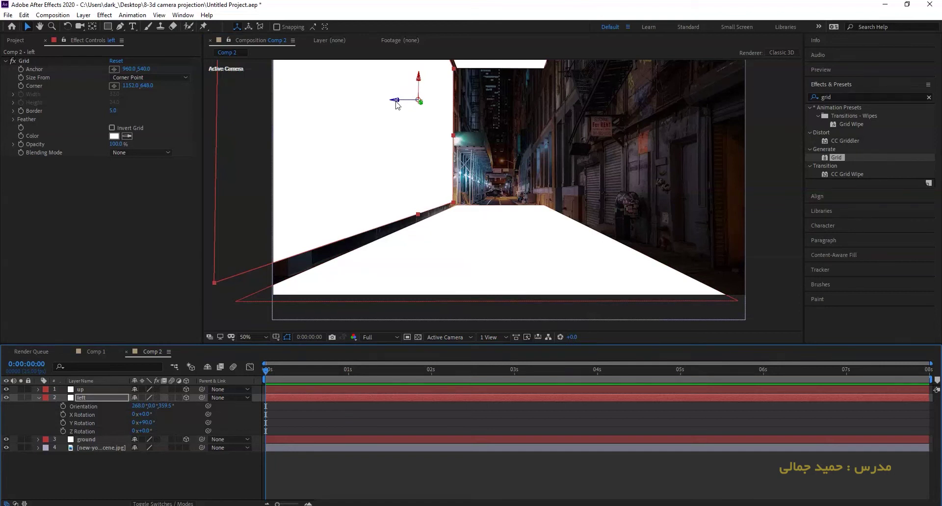
Add a new Spot Light 1 light layer to Comp 2.
click(83, 15)
mouse_move(148, 26)
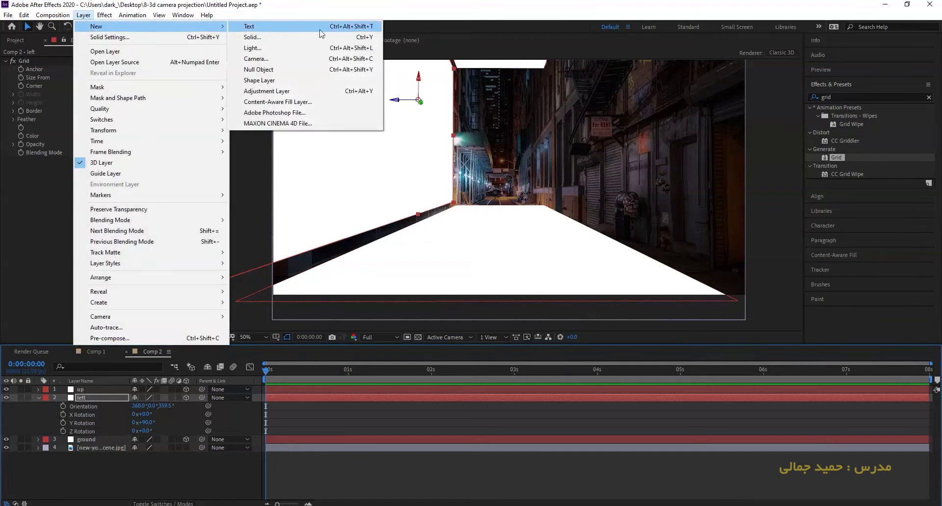
click(333, 47)
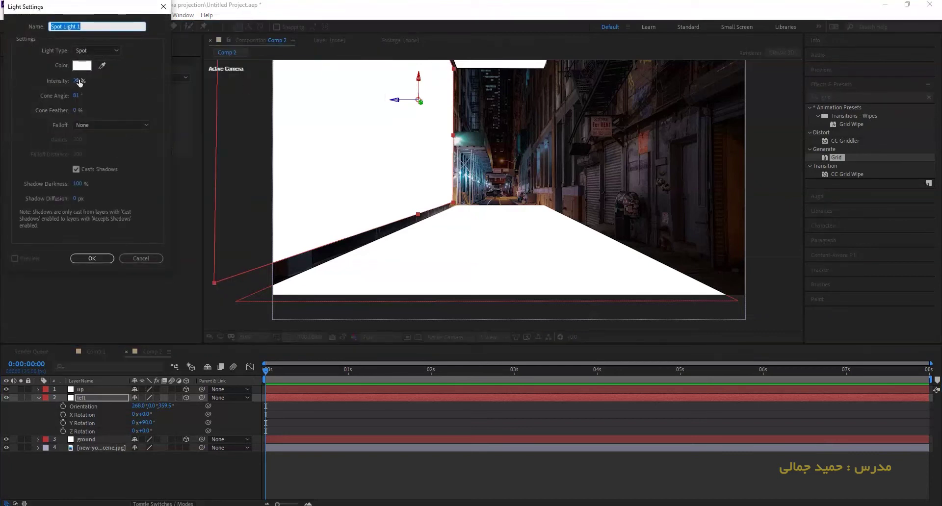
click(92, 258)
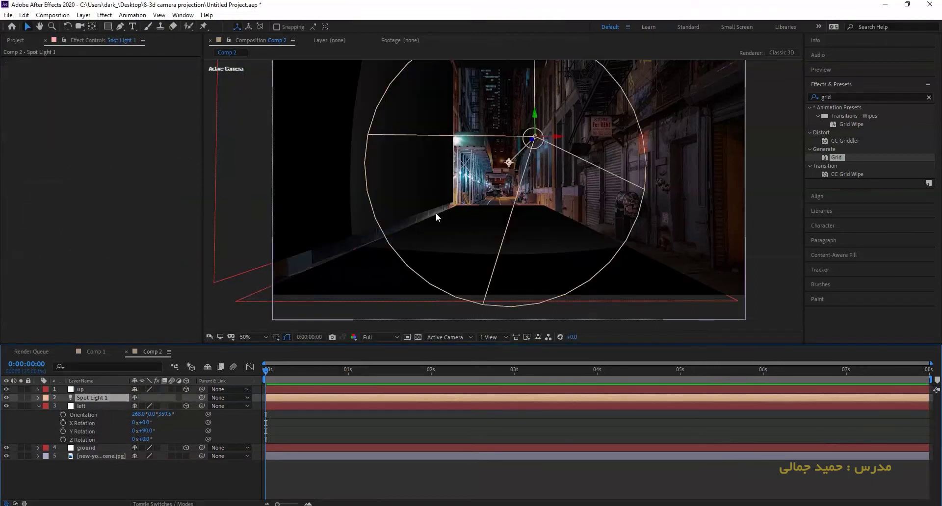
Pull the spotlight back in Top view to widen its cone, then return to Active Camera.
click(435, 337)
click(449, 381)
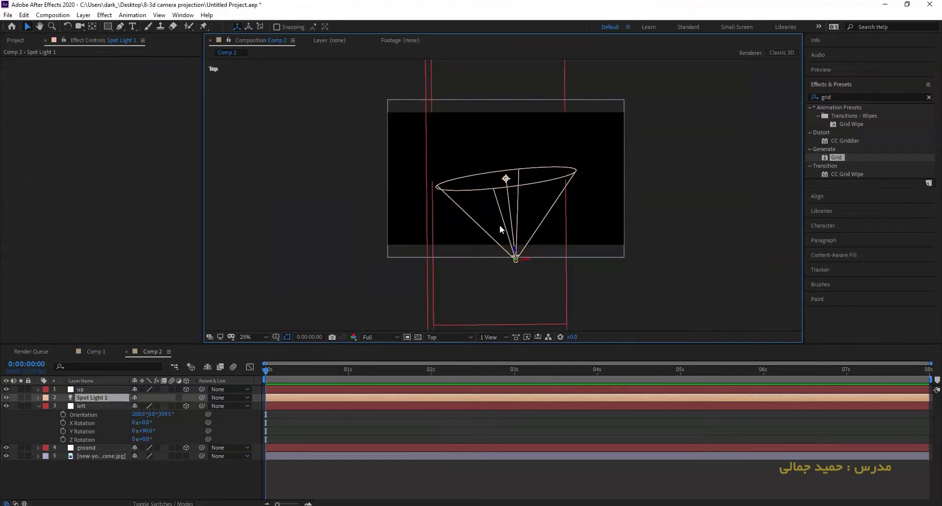
drag(516, 260, 508, 395)
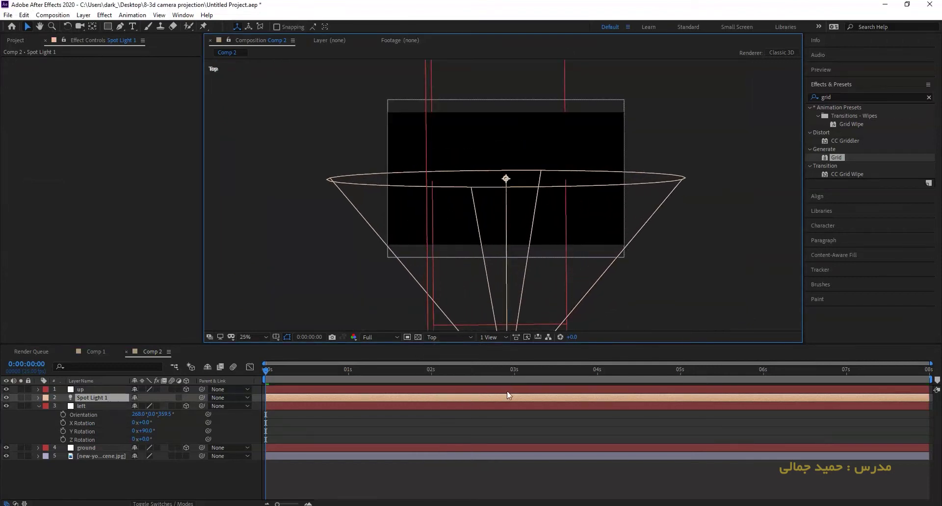
key(comma)
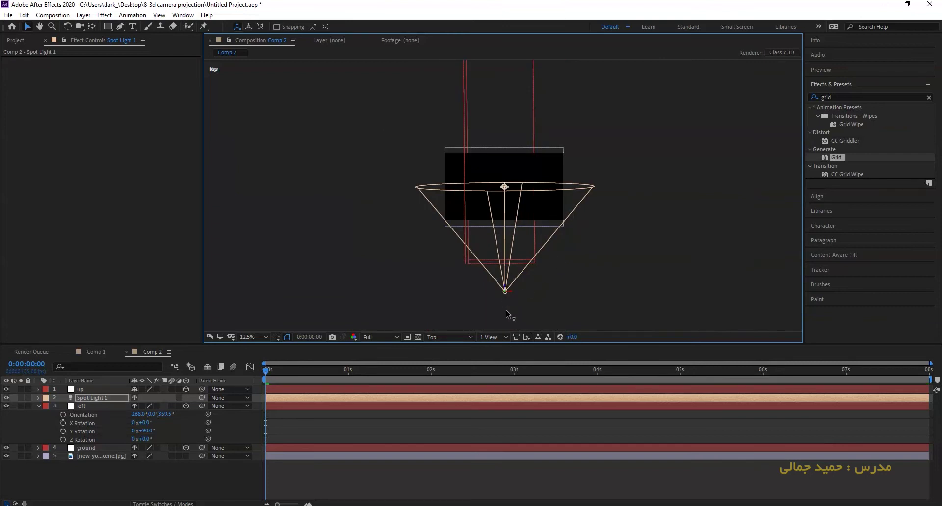
drag(505, 292, 505, 348)
click(459, 338)
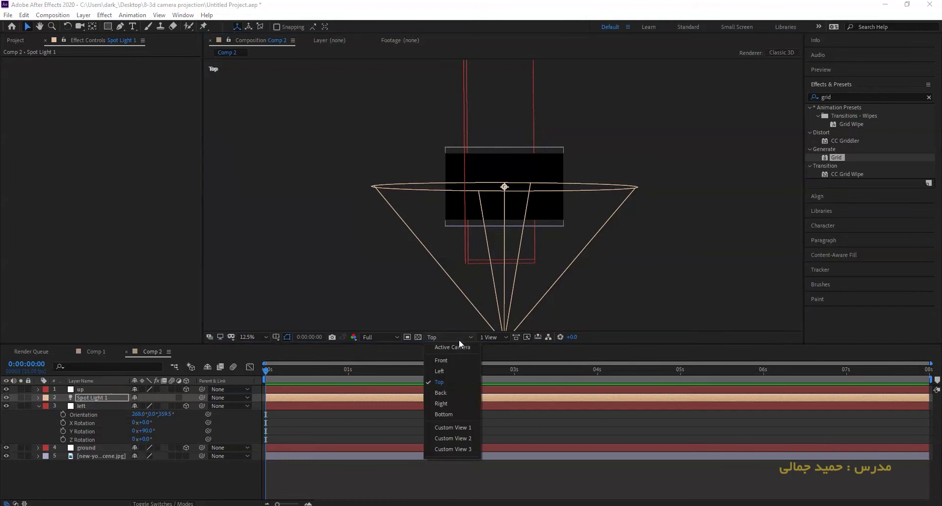
click(458, 349)
scroll(485, 192, up, 4)
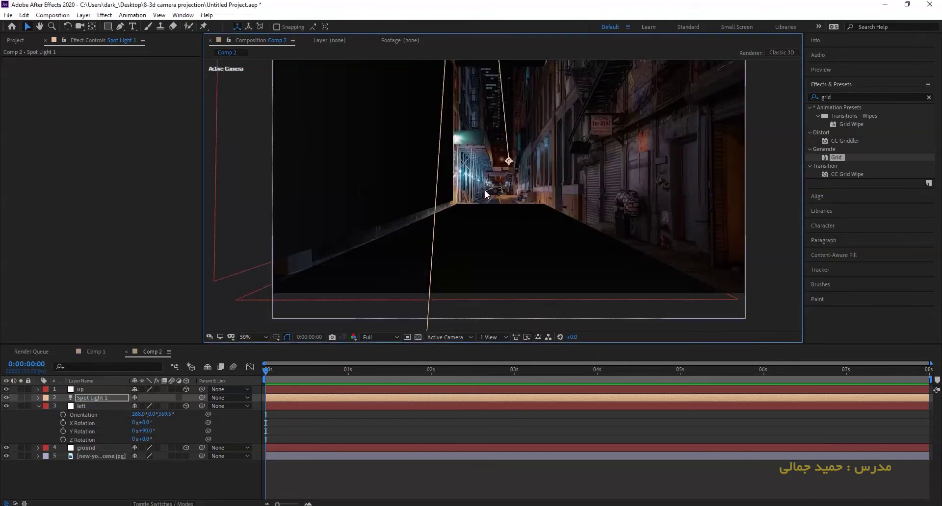
scroll(480, 152, up, 2)
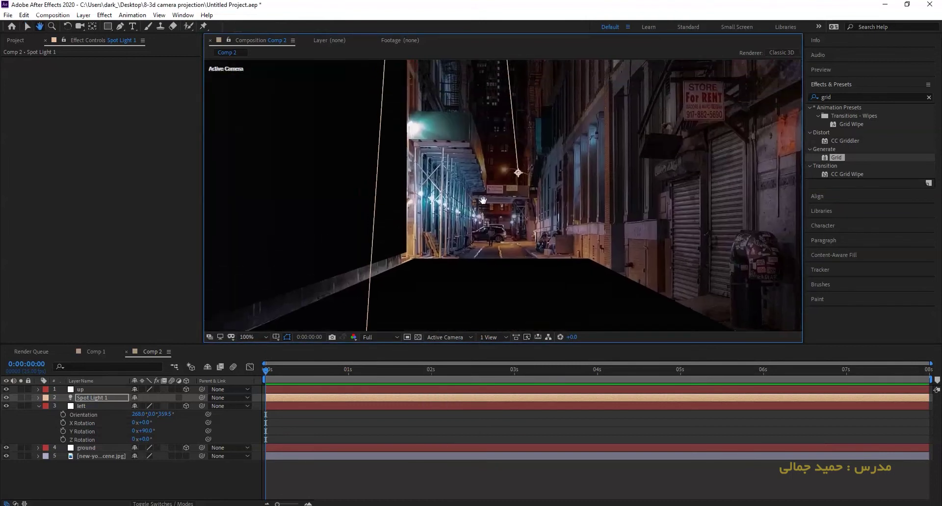
scroll(385, 169, down, 2)
click(385, 169)
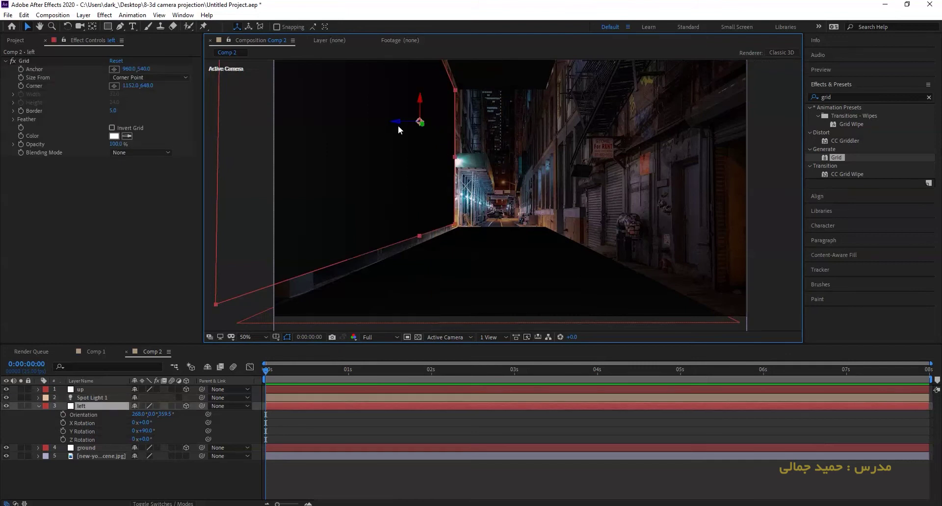
Drag the left wall plane slightly lower, fine-tuning its height to match the alley's left wall.
drag(420, 103, 420, 131)
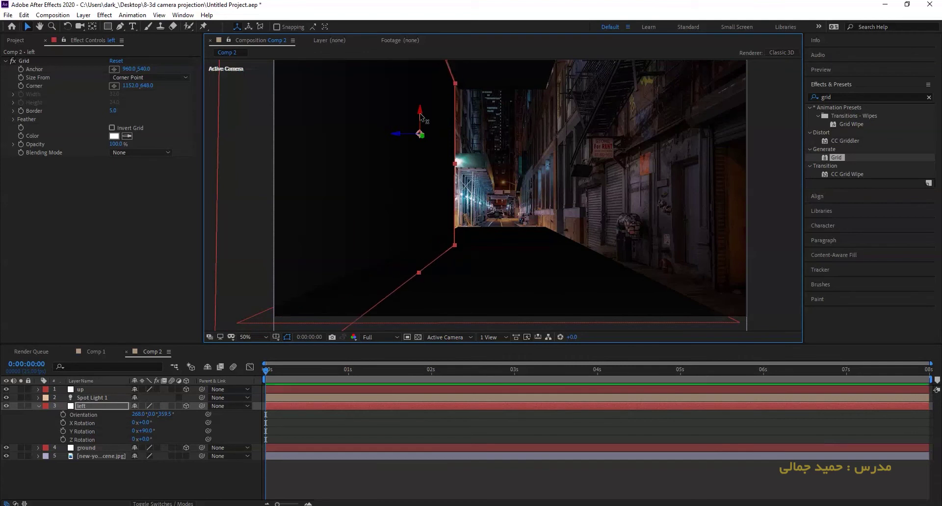
drag(420, 108, 420, 89)
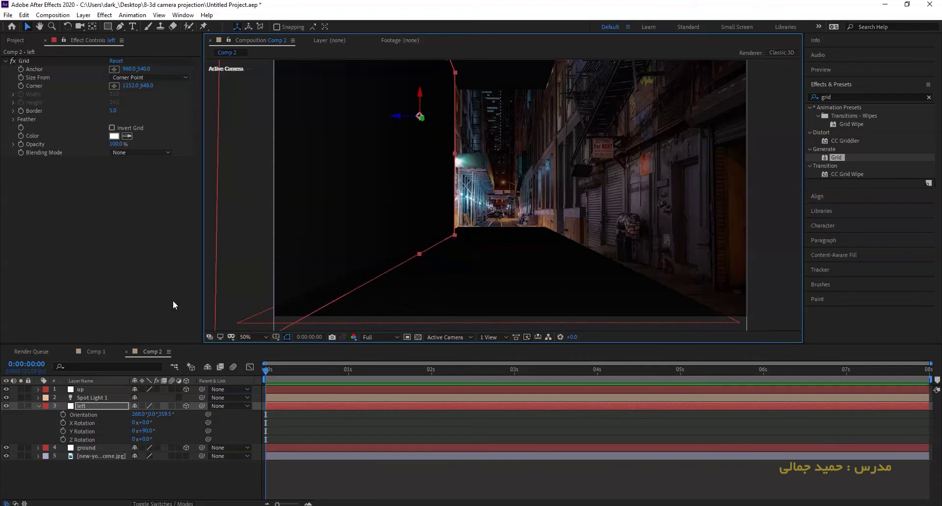
double_click(102, 397)
Set Spot Light 1's intensity to 100.
click(76, 81)
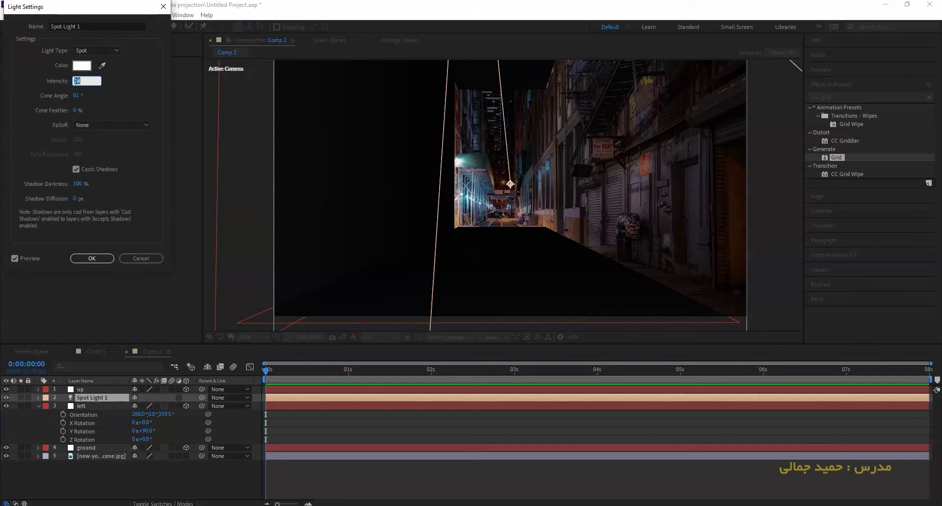
text(100)
key(Return)
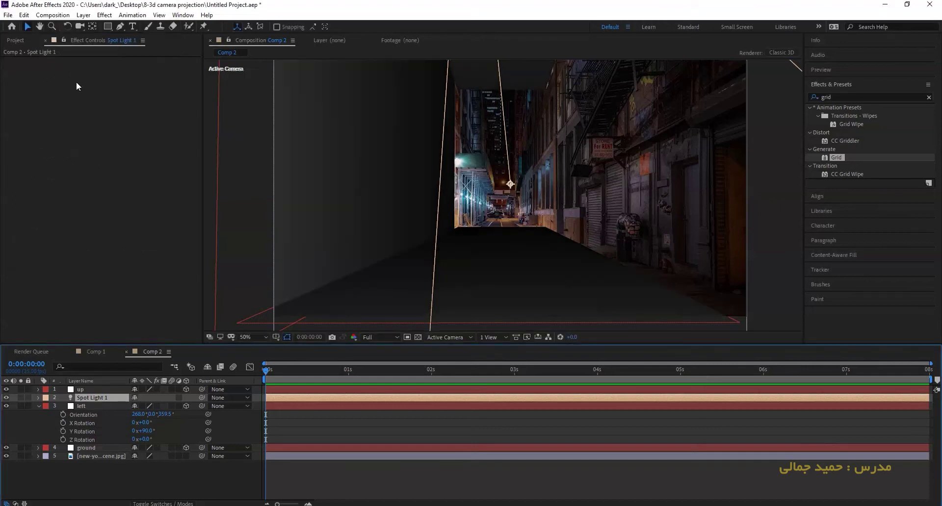
Move the left wall plane upward and adjust its bottom edge to fit the alley.
click(89, 406)
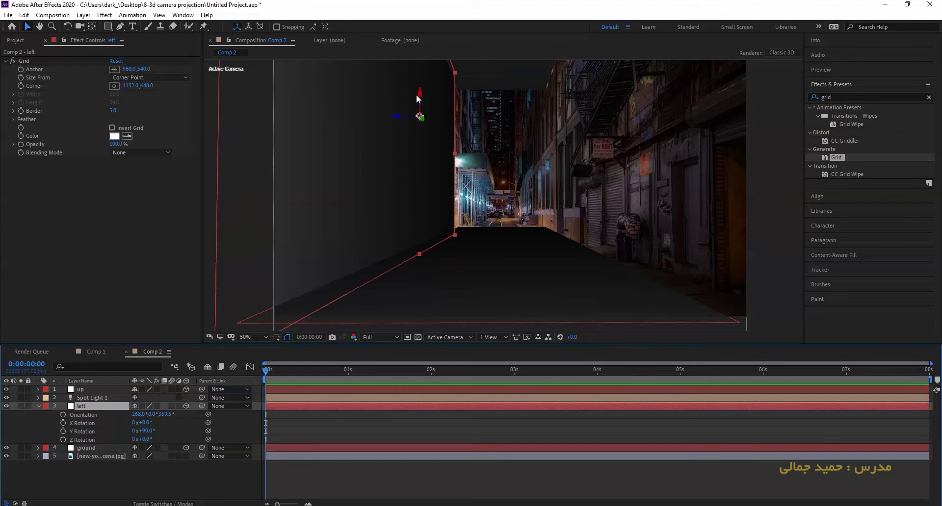
drag(421, 91, 417, 111)
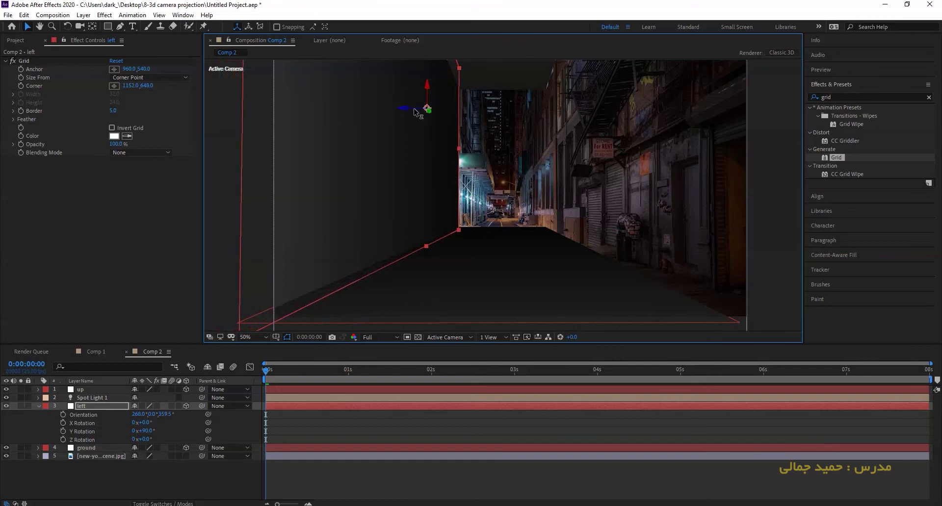
drag(427, 244, 428, 249)
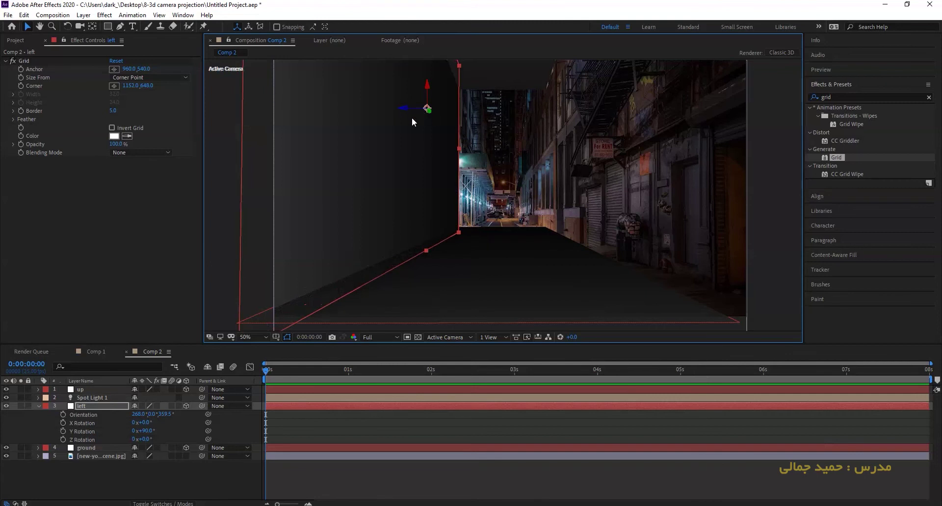
click(89, 407)
Duplicate the left wall layer and rename the copy 'right'.
key(ctrl+d)
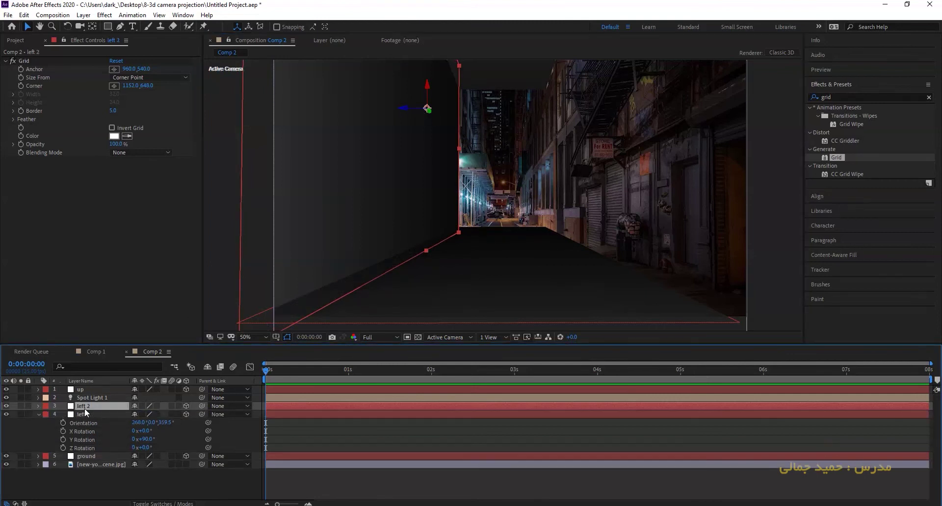
right_click(85, 408)
click(112, 390)
text(right)
key(Return)
Move the 'right' wall across to the alley's opposite side and check its placement.
drag(405, 109, 667, 133)
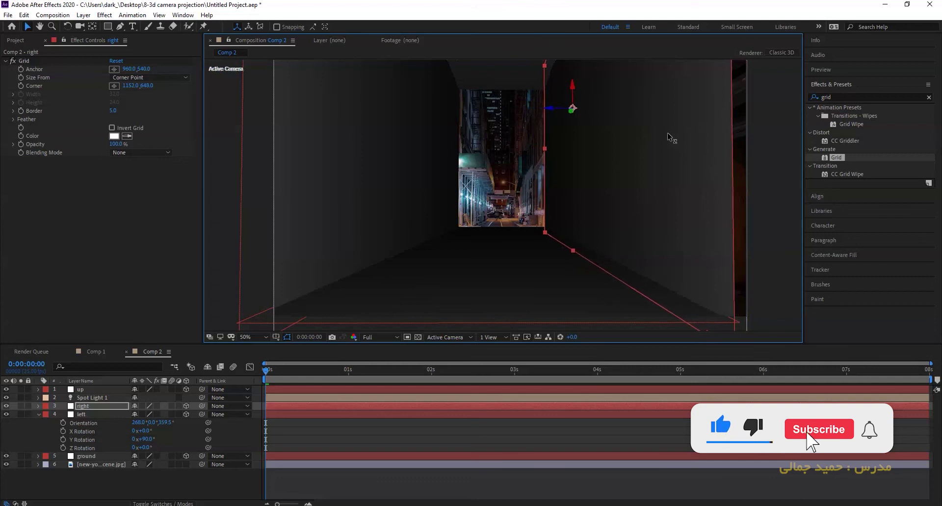
click(156, 405)
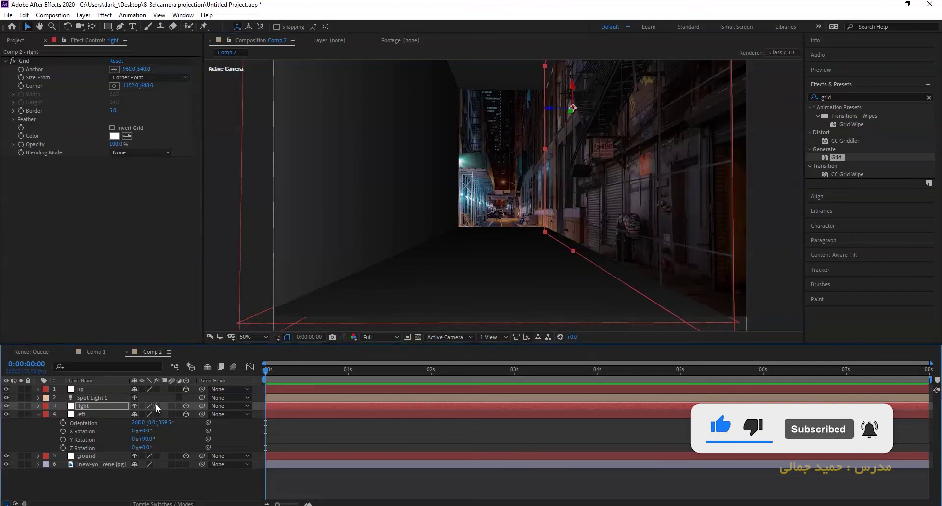
click(156, 406)
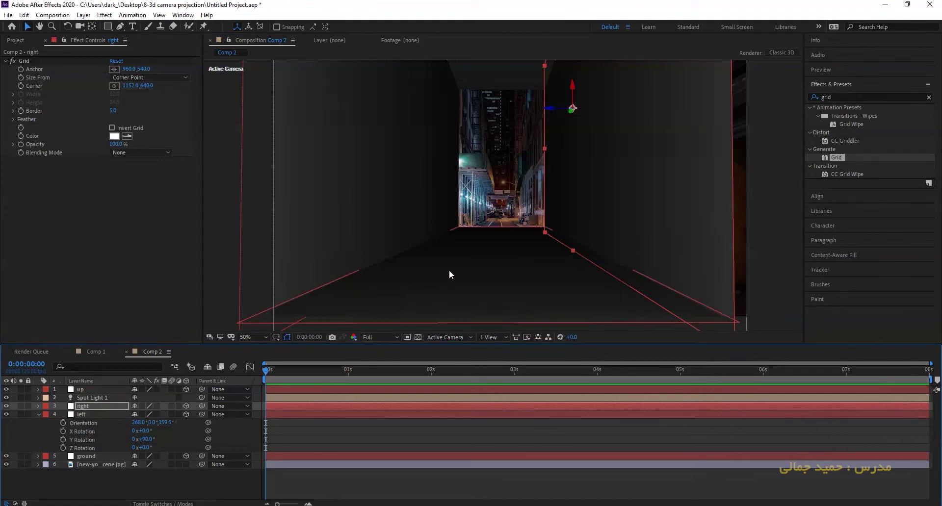
key(comma)
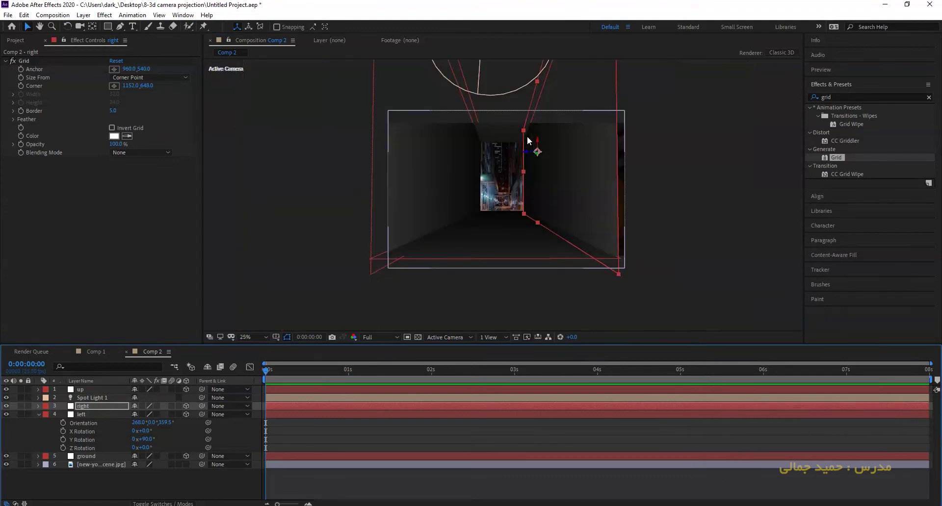
key(period)
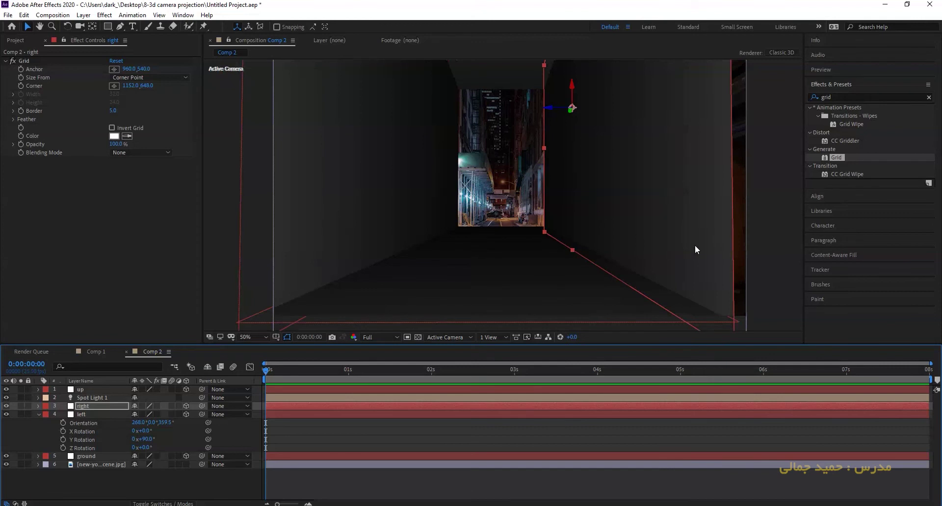
key(comma)
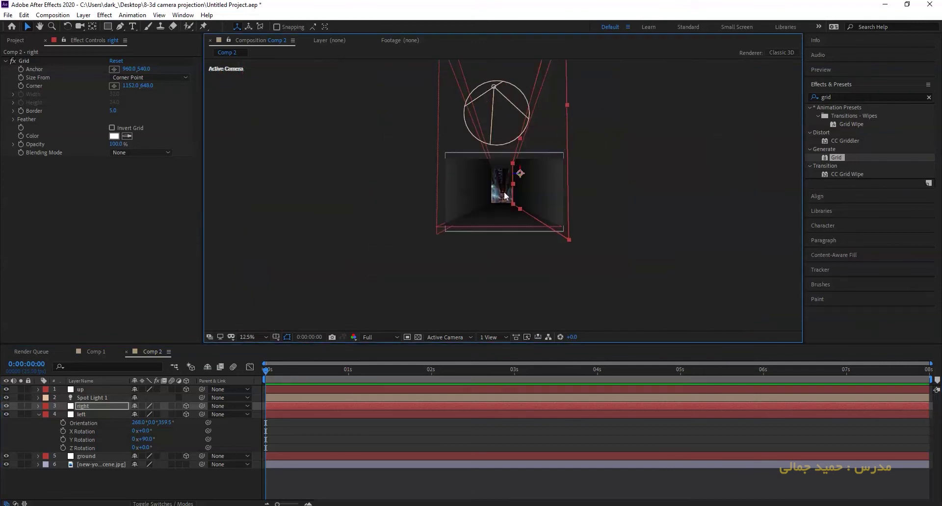
key(period)
key(period)
click(263, 373)
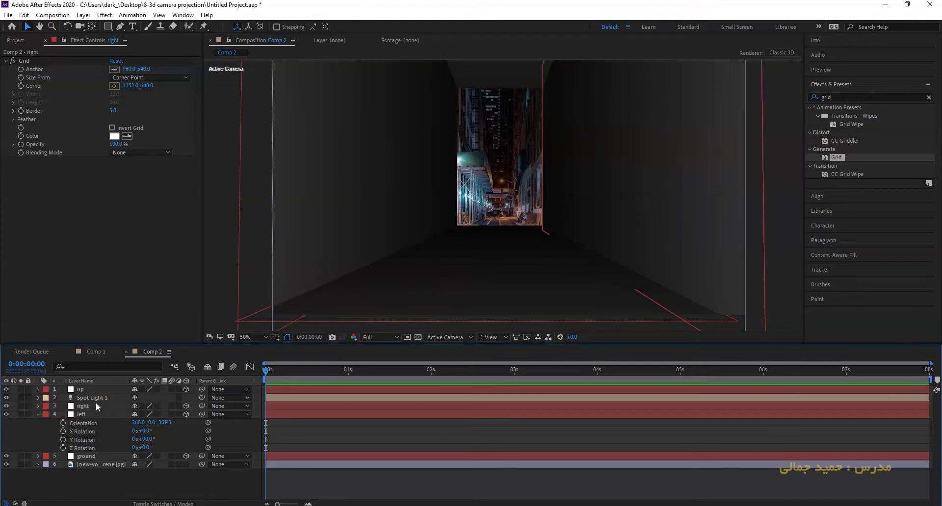
Create a white solid called 'back', then drag Spot Light 1 beneath the 'ground' layer.
right_click(90, 480)
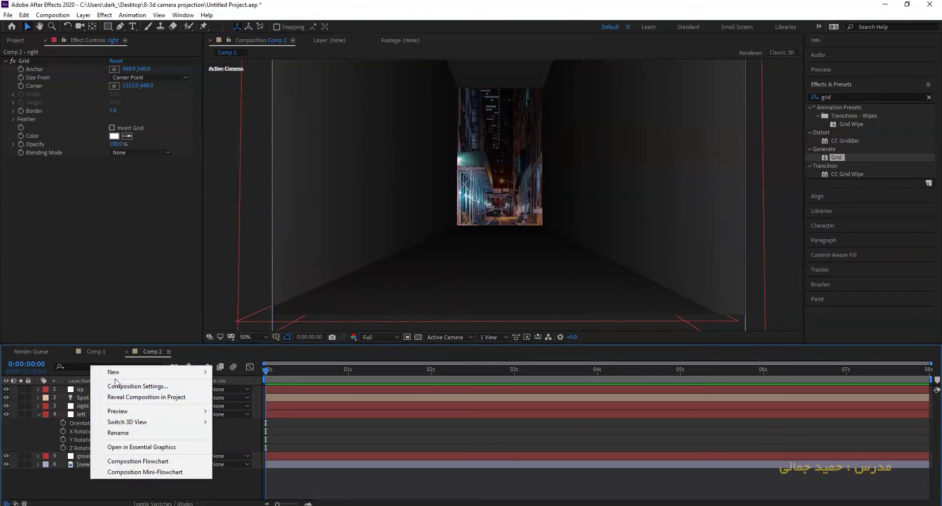
mouse_move(130, 378)
click(249, 395)
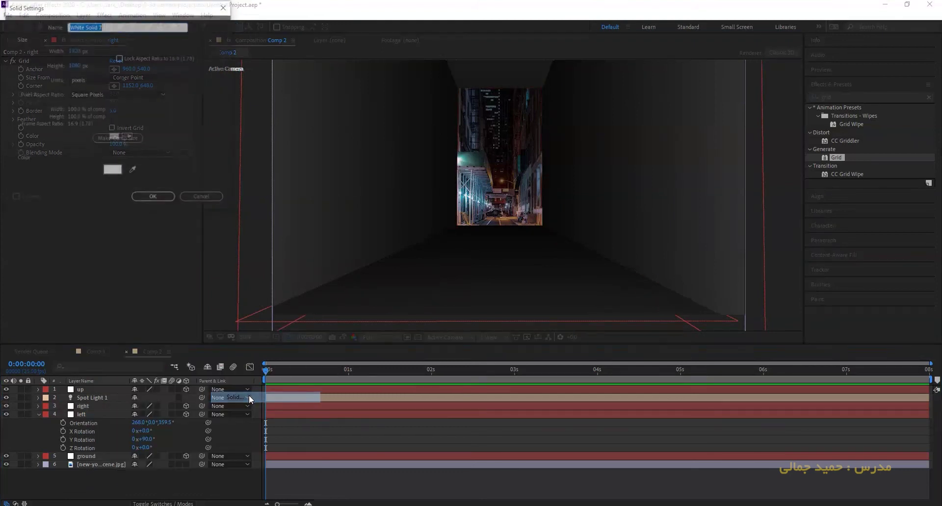
text(back)
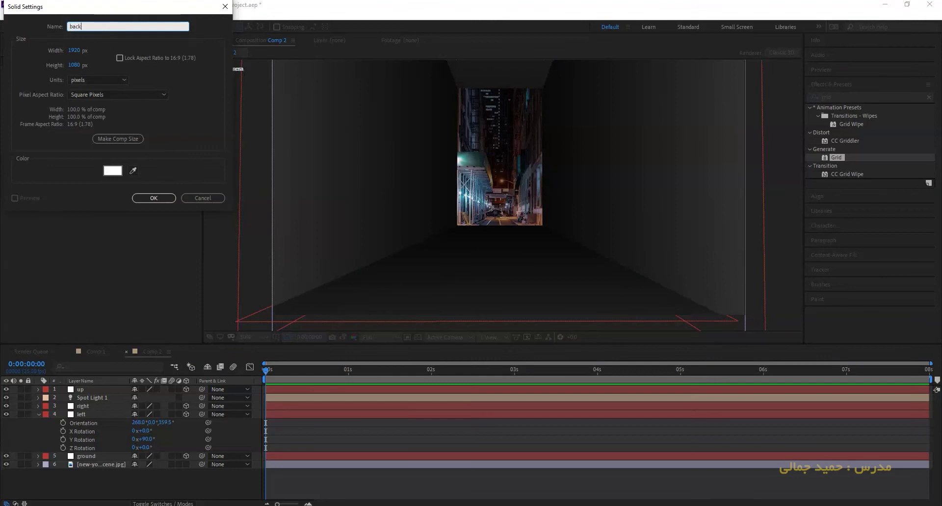
key(Return)
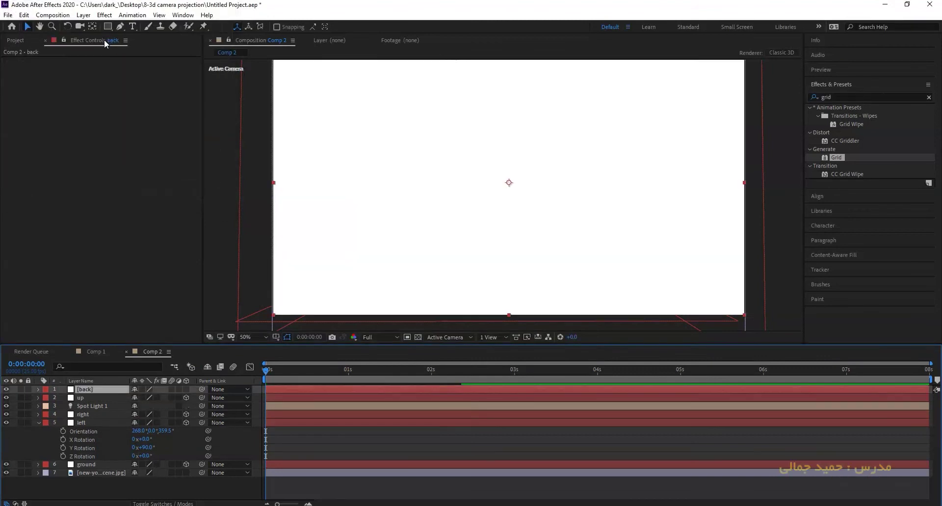
drag(86, 405, 81, 467)
click(86, 390)
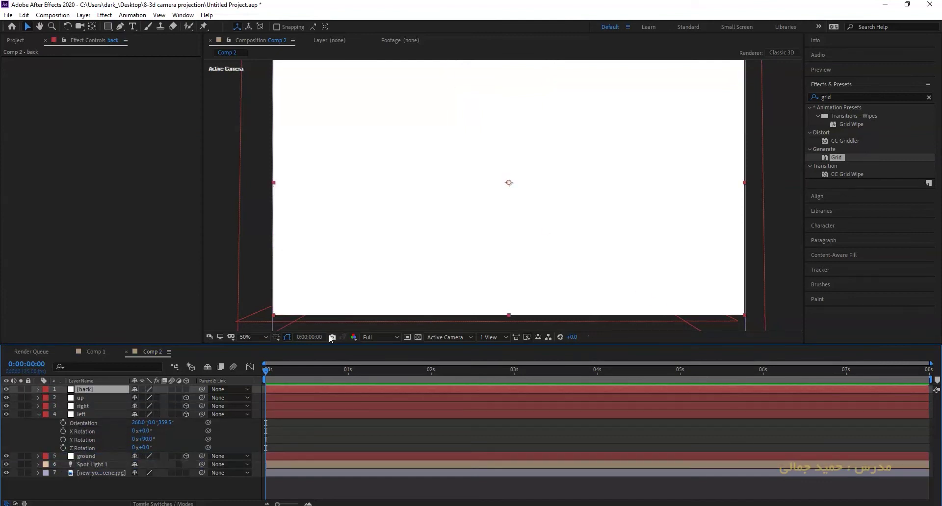
Make 'back' 3D, push it to Z 5467, stretch it taller and raise it to Y 400.
click(186, 390)
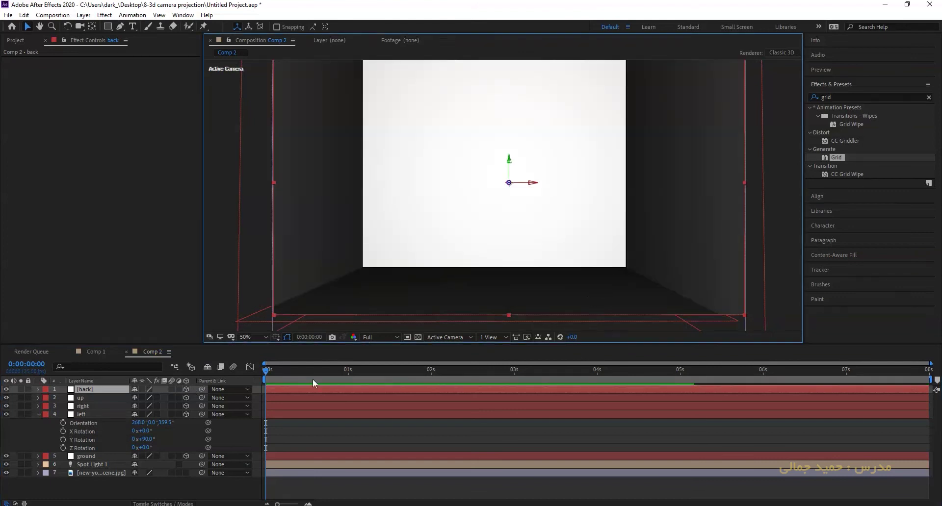
key(p)
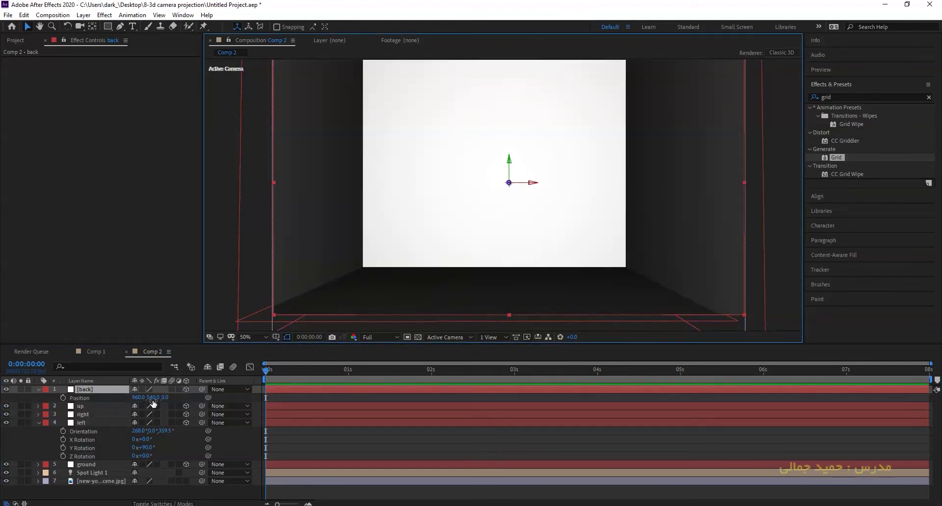
drag(170, 398, 213, 398)
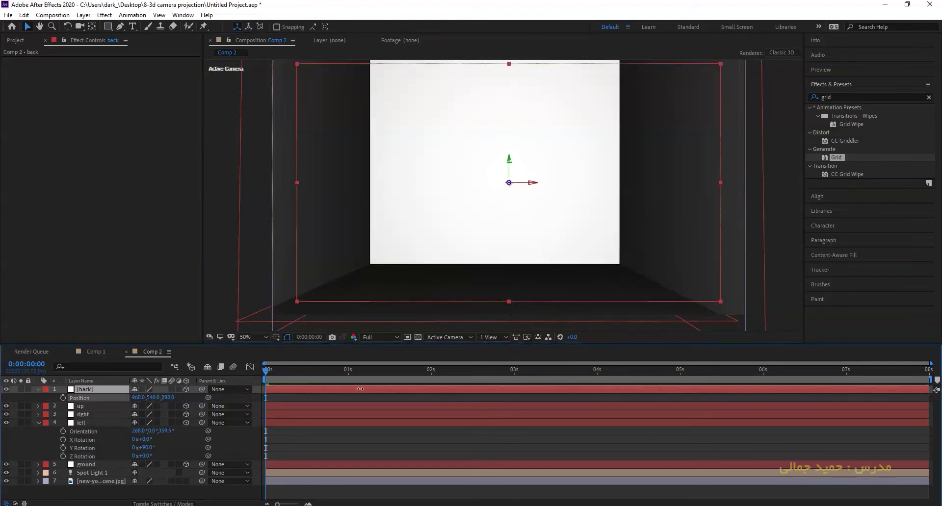
mouse_move(360, 390)
mouse_down()
mouse_move(831, 359)
mouse_move(932, 363)
mouse_move(99, 390)
mouse_move(359, 397)
mouse_up()
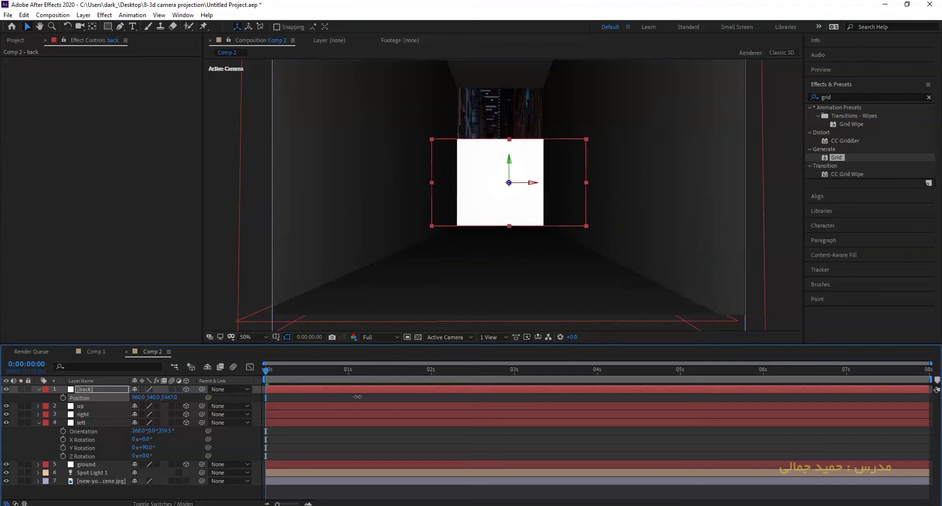
drag(509, 139, 516, 82)
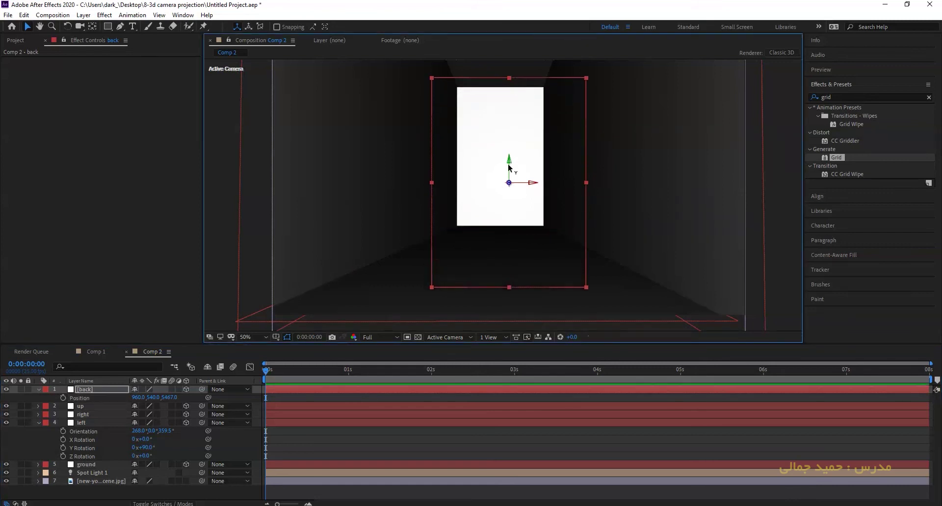
drag(509, 168, 510, 139)
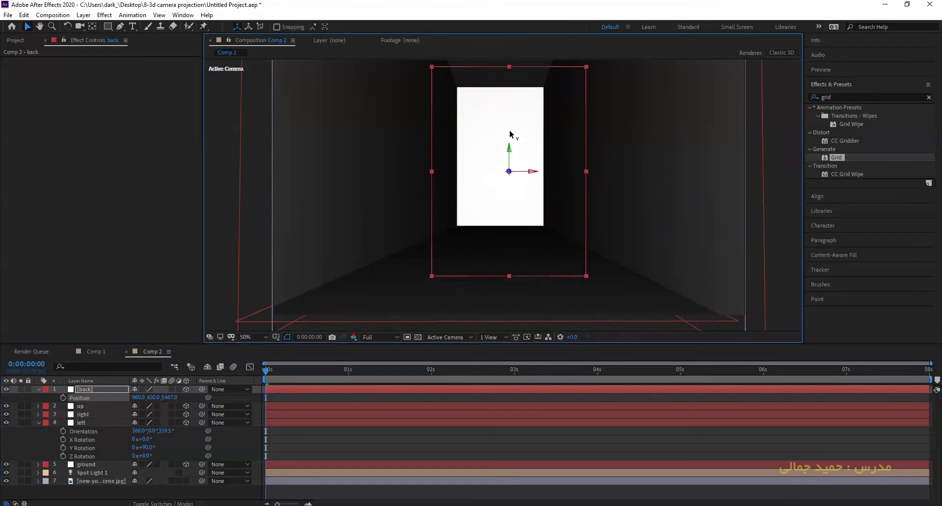
Check the back wall's placement from Top view, then return to the Active Camera view.
click(446, 337)
click(452, 382)
scroll(495, 211, down, 6)
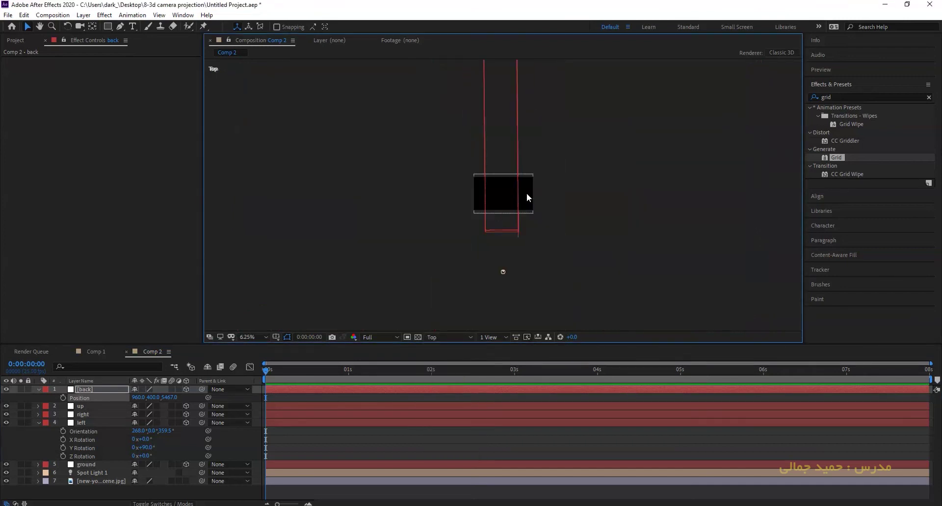
scroll(594, 239, up, 3)
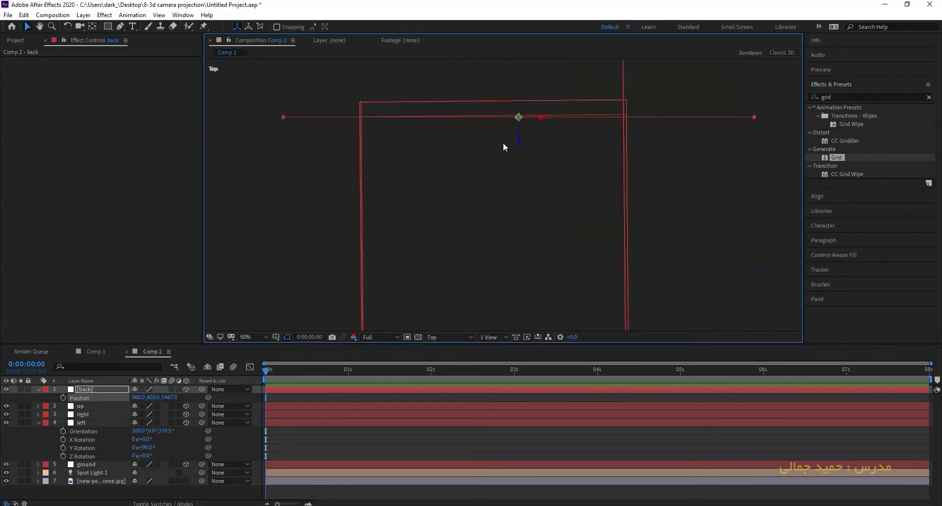
scroll(523, 293, down, 4)
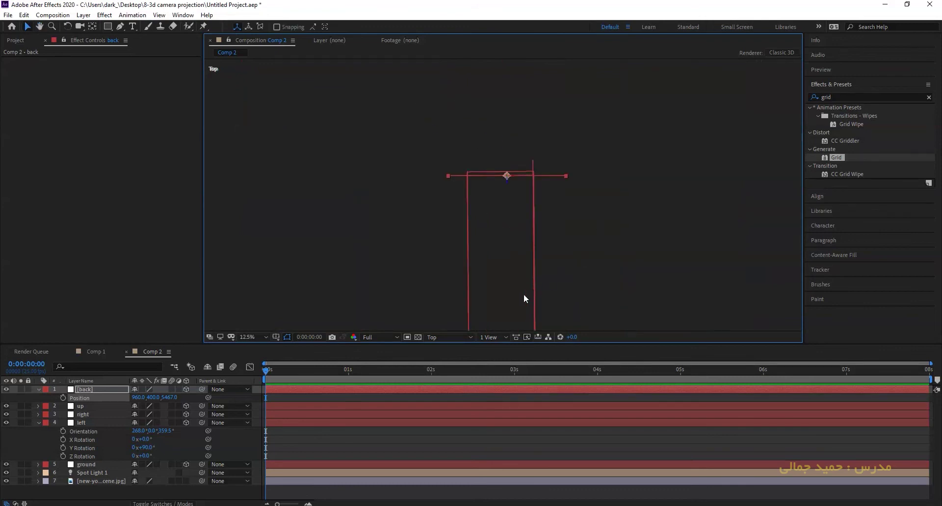
click(468, 338)
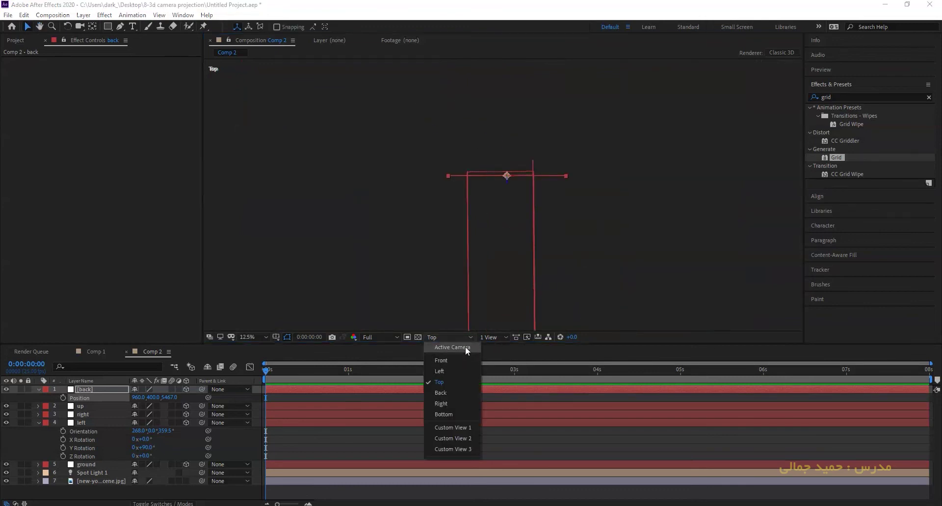
click(465, 346)
scroll(514, 243, down, 2)
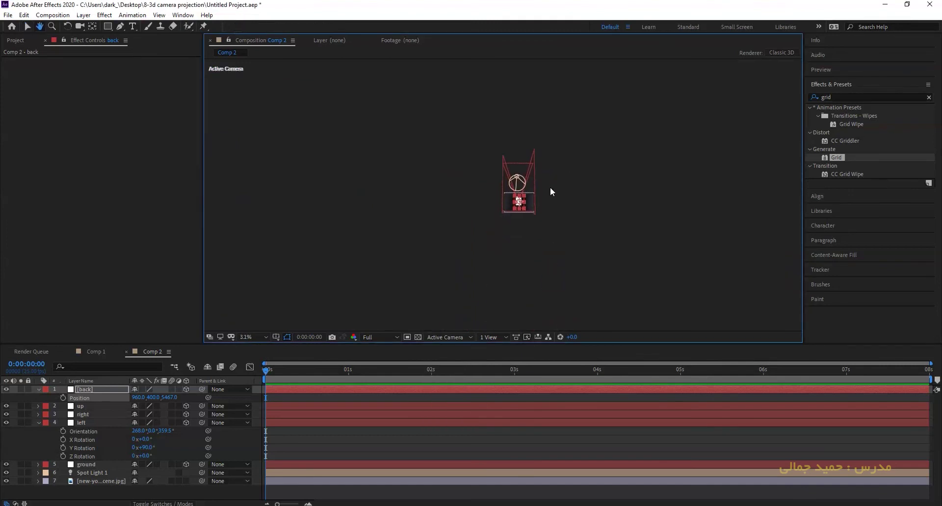
key(v)
scroll(521, 198, up, 3)
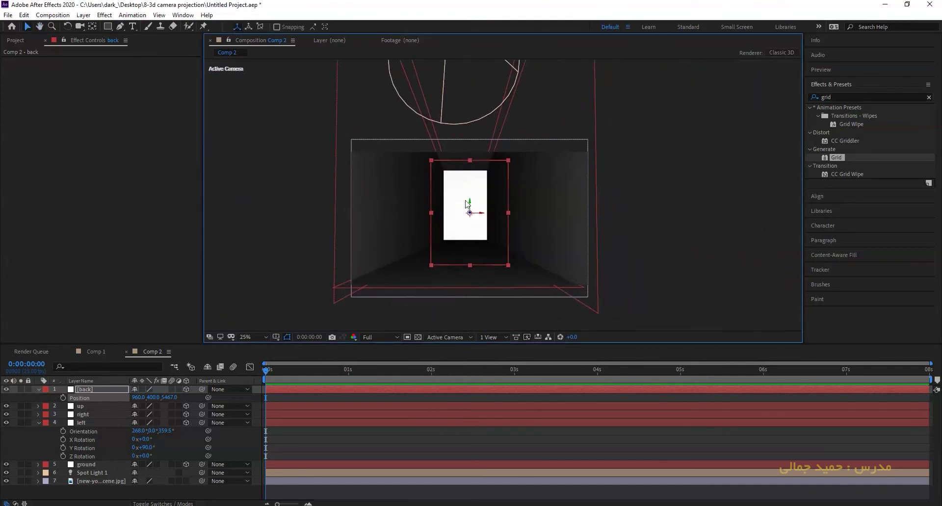
scroll(503, 196, up, 1)
click(84, 15)
Create a Two-Node 50mm Camera 1, place it below 'ground', and collapse all layer properties.
mouse_move(86, 29)
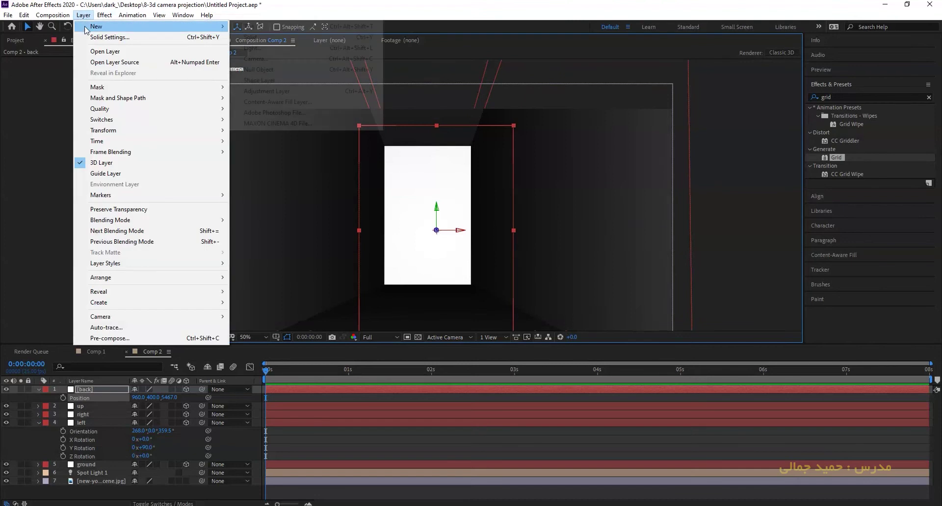
click(311, 58)
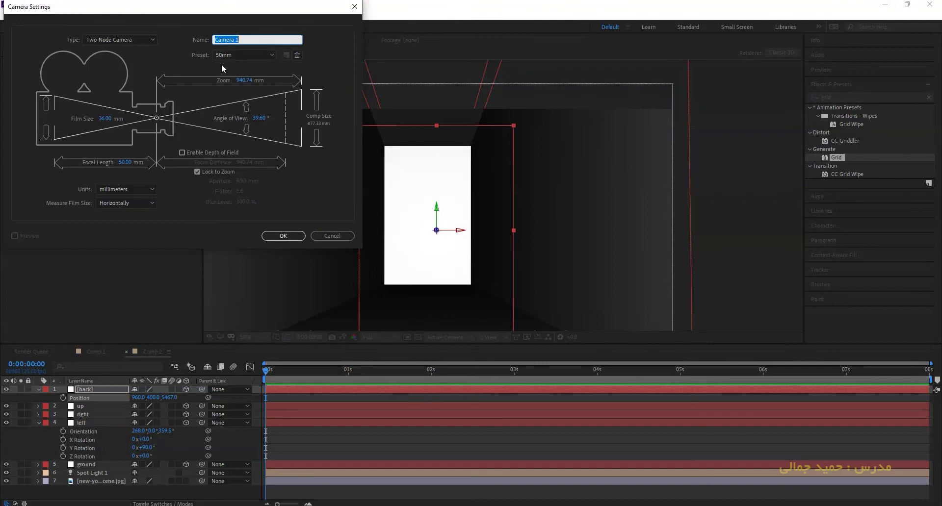
click(280, 236)
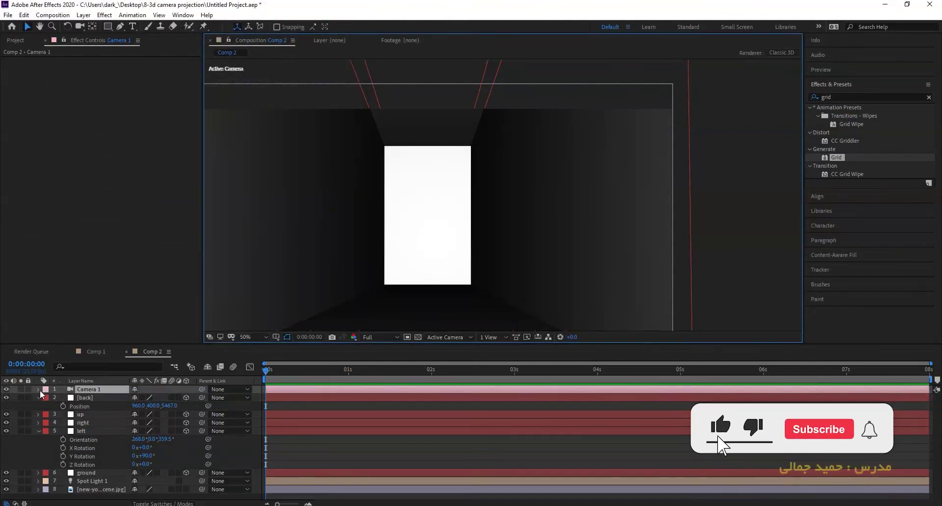
click(39, 392)
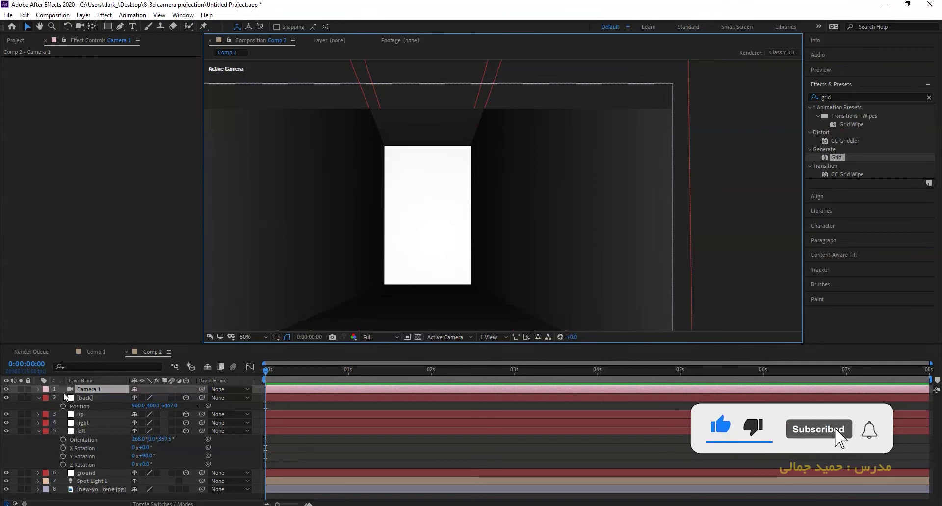
drag(81, 390, 74, 477)
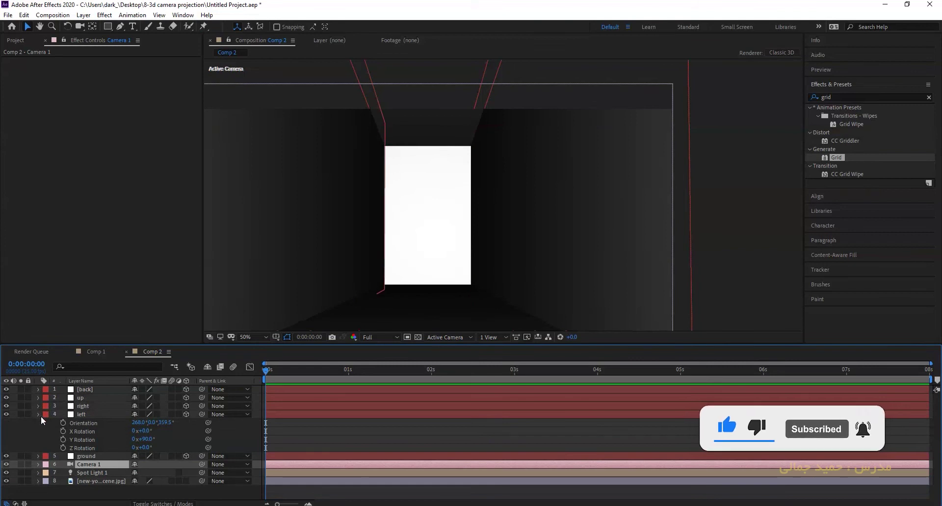
key(ctrl+grave)
Switch the viewer to a top-down view with F10.
click(83, 391)
click(91, 431)
key(F10)
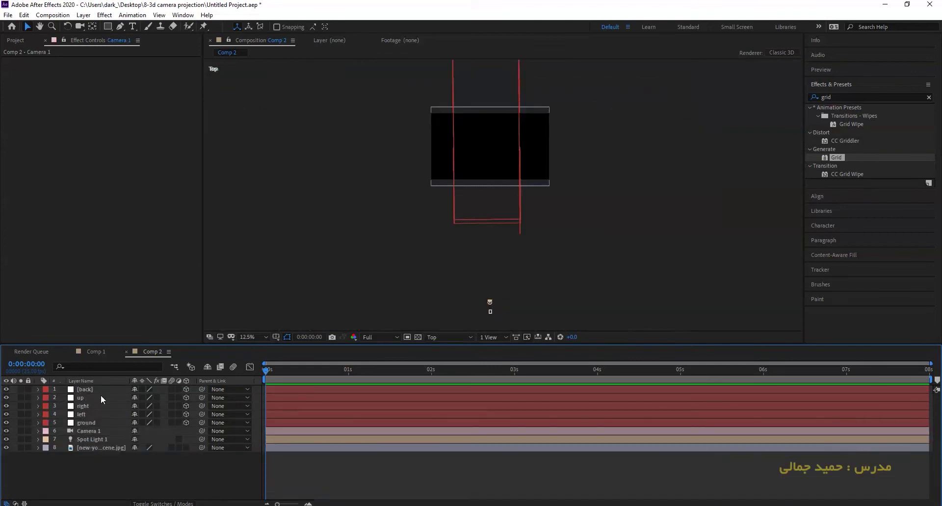
Copy Camera 1's Position (960, 540, -2666.7) onto Spot Light 1 and make the street photo 3D.
click(86, 431)
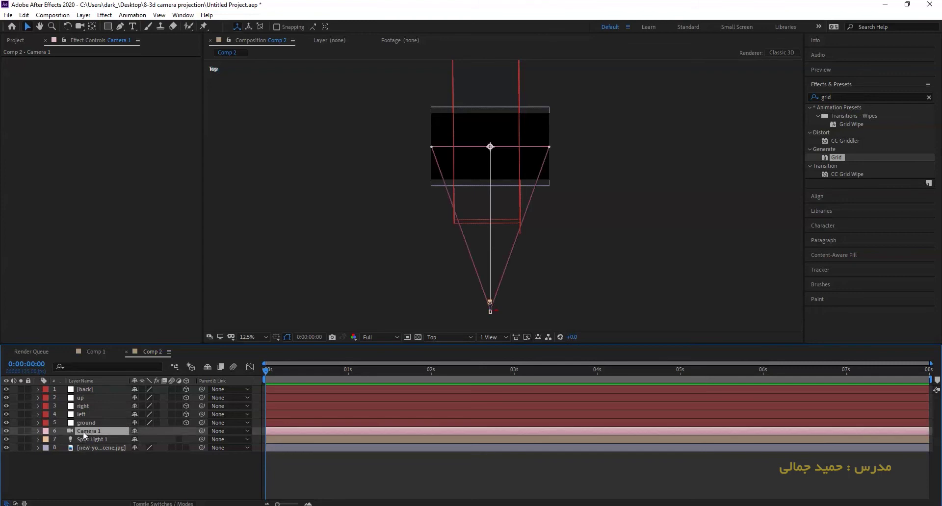
key(p)
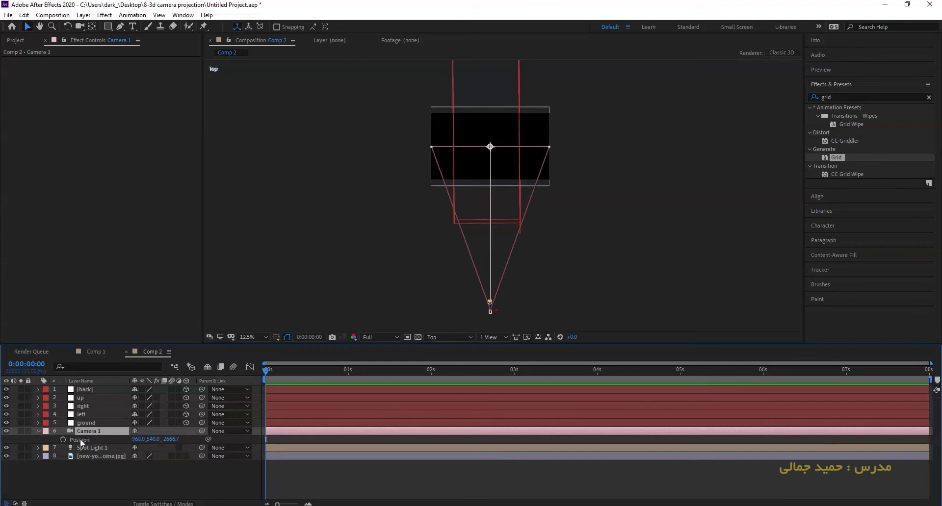
click(81, 439)
click(85, 447)
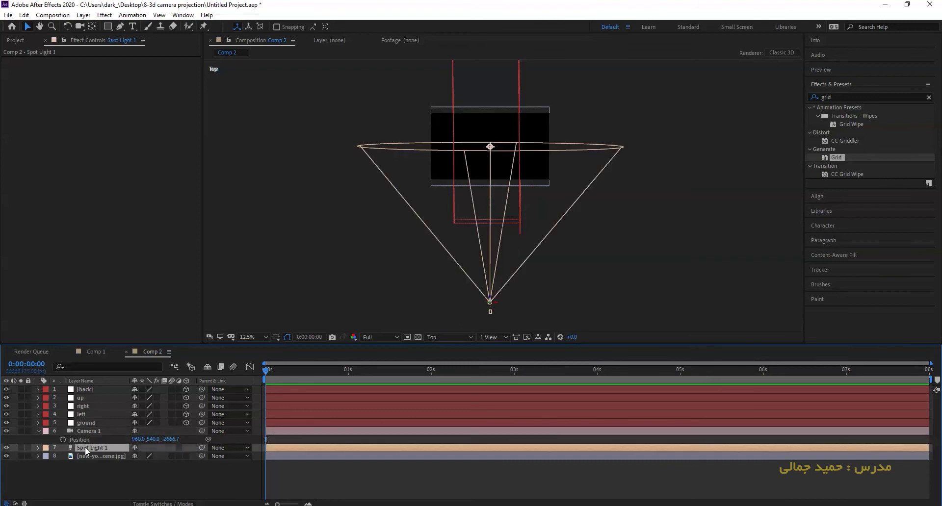
key(p)
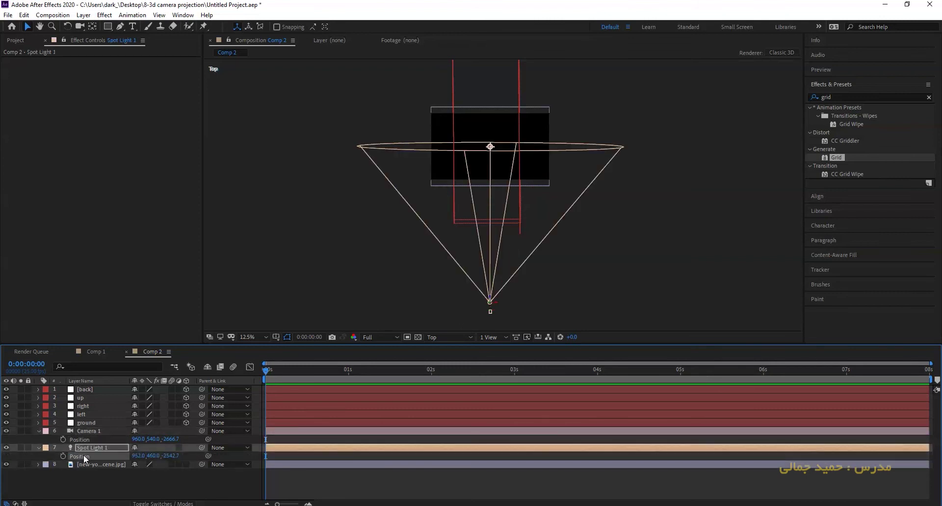
click(85, 457)
key(ctrl+v)
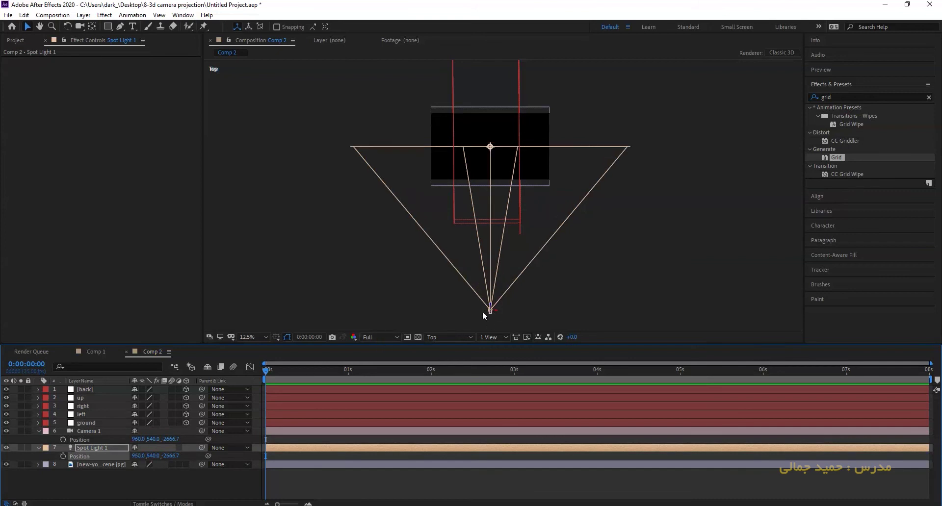
click(143, 465)
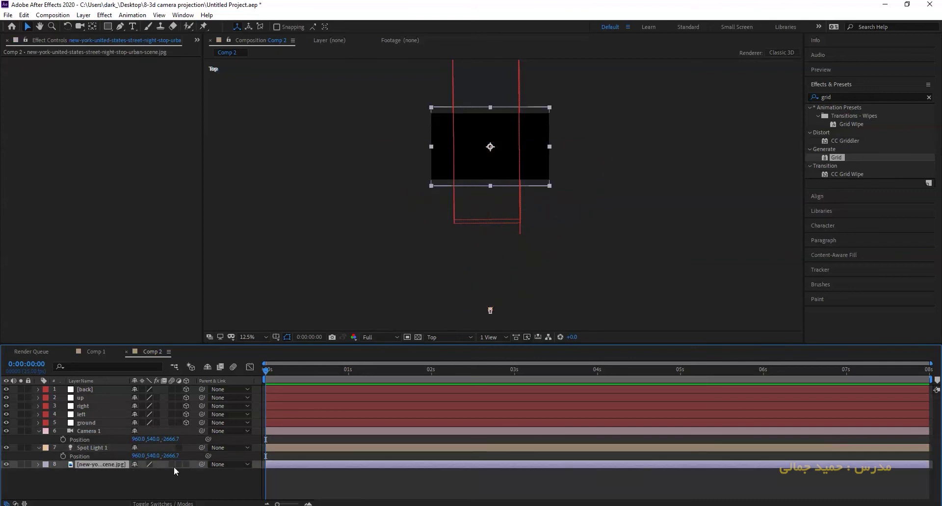
click(187, 465)
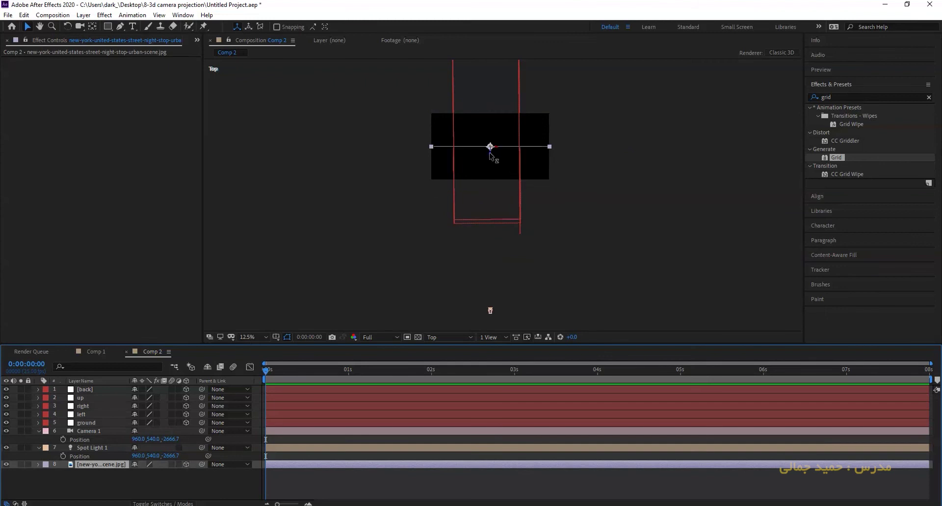
In Top view, drag the street photo's Z axis toward Camera 1 until it sits before the solids.
drag(490, 154, 490, 219)
click(86, 431)
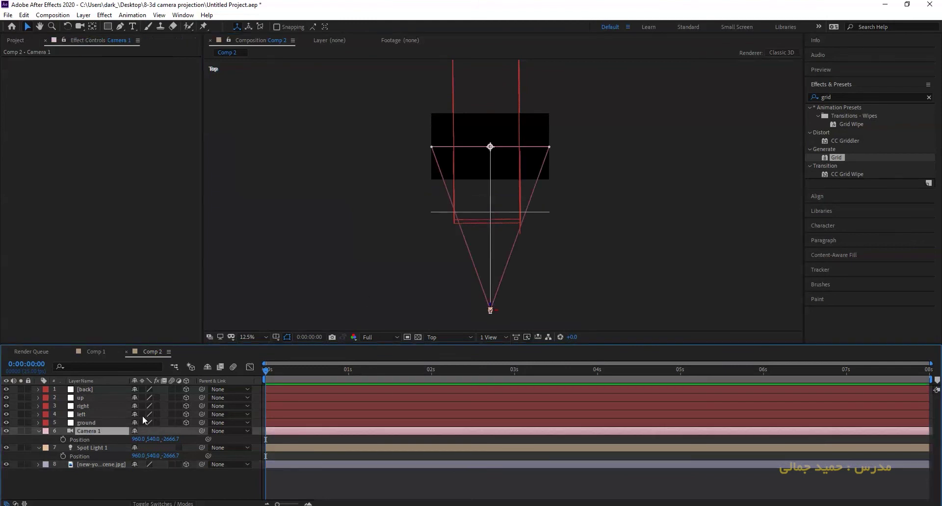
key(period)
key(comma)
key(period)
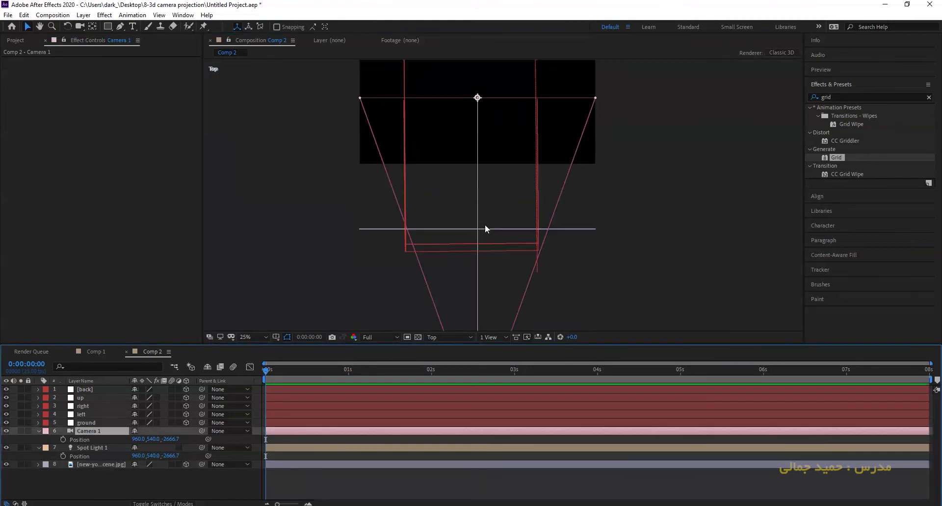
drag(505, 179, 510, 130)
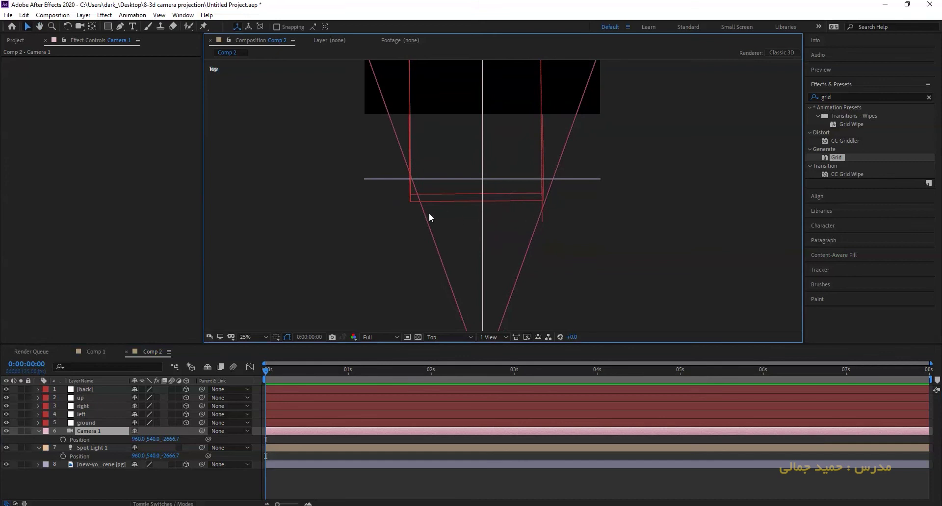
click(485, 184)
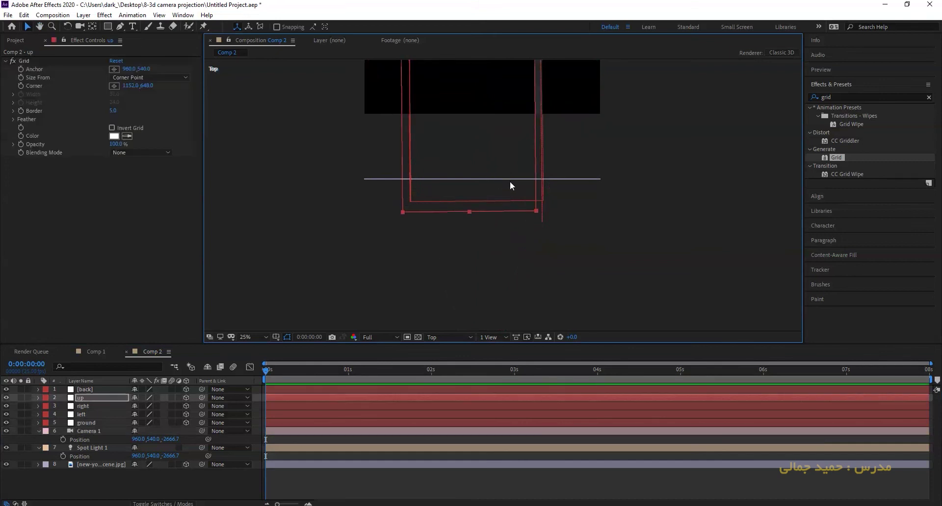
click(580, 179)
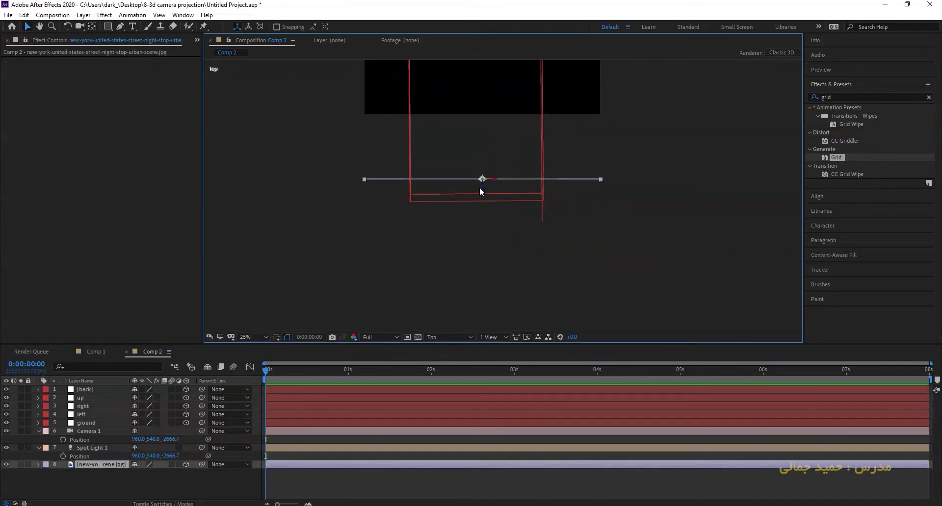
drag(483, 190, 483, 221)
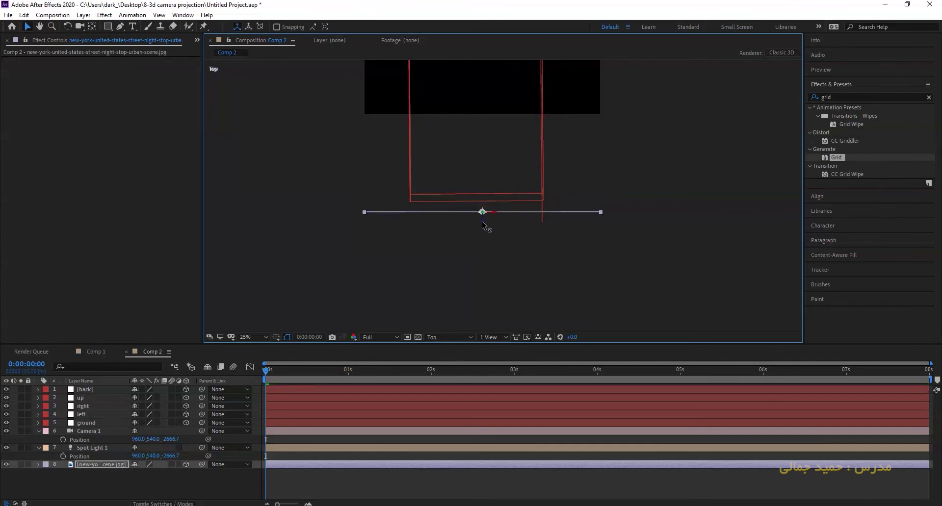
View through Camera 1, scale the alley photo to fill the frame, and zoom the viewer to 50%.
click(458, 337)
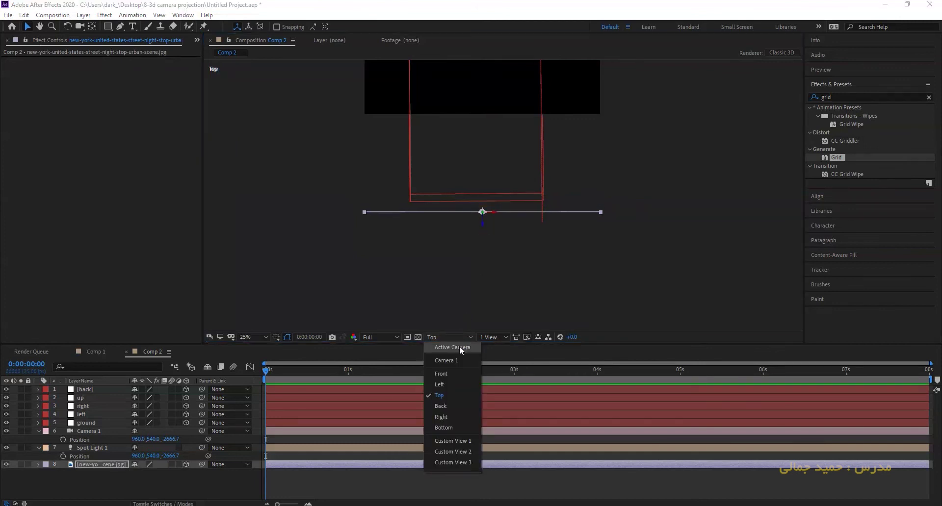
click(459, 360)
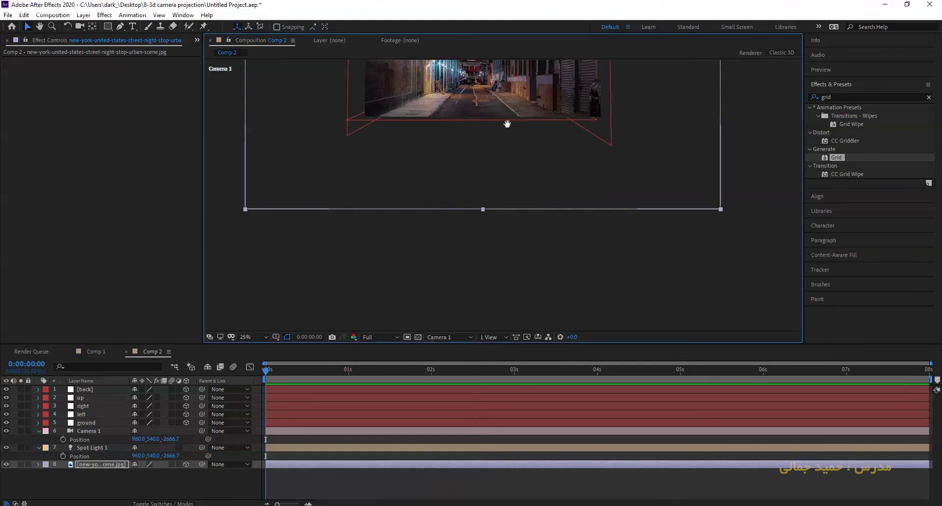
drag(507, 122, 504, 265)
key(v)
drag(717, 192, 602, 195)
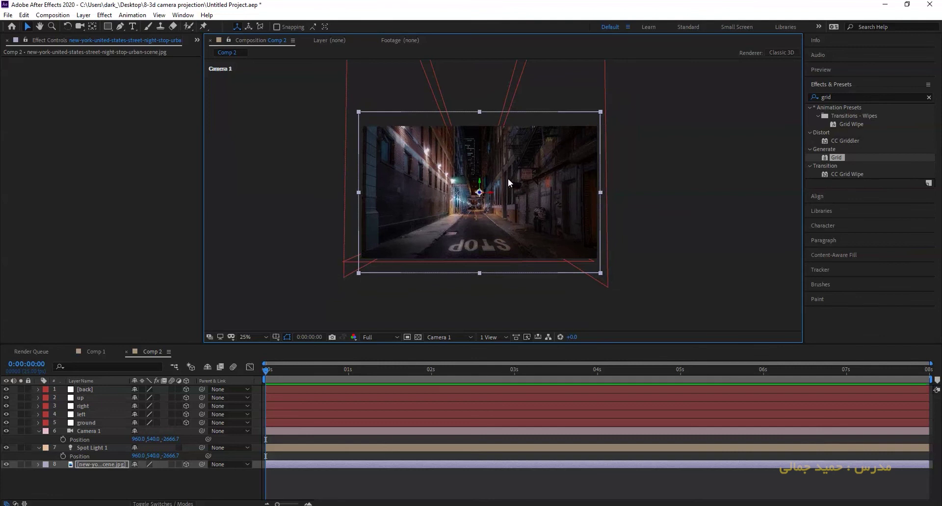
key(period)
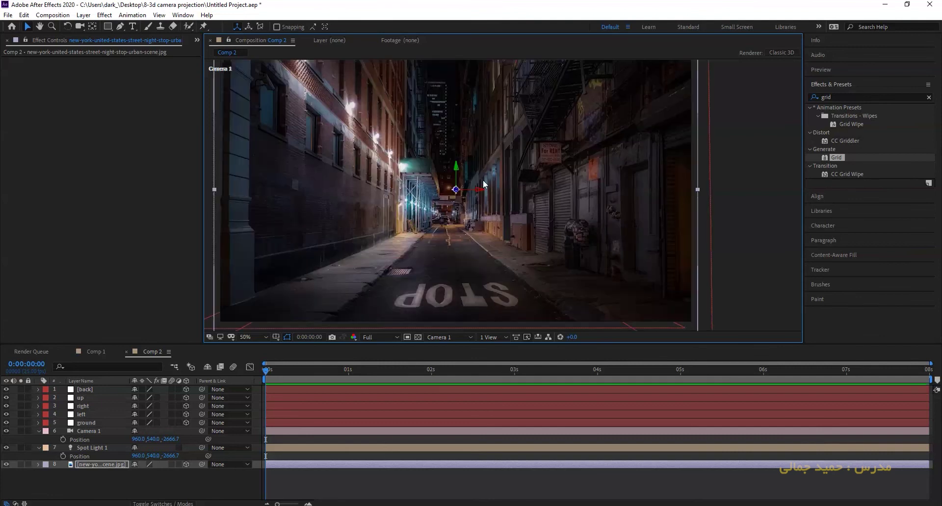
click(38, 432)
click(38, 440)
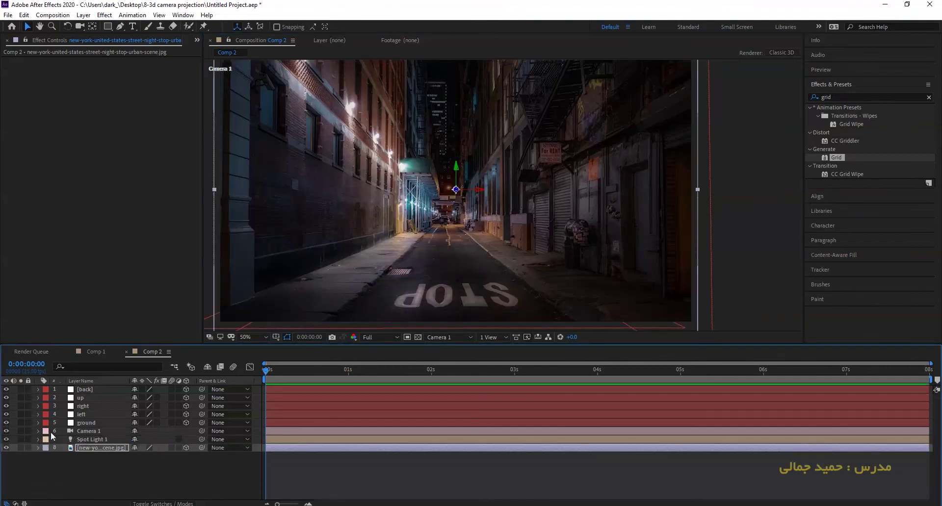
Move Spot Light 1 below the street photo layer and select the back through ground layers.
drag(91, 440, 90, 456)
click(94, 440)
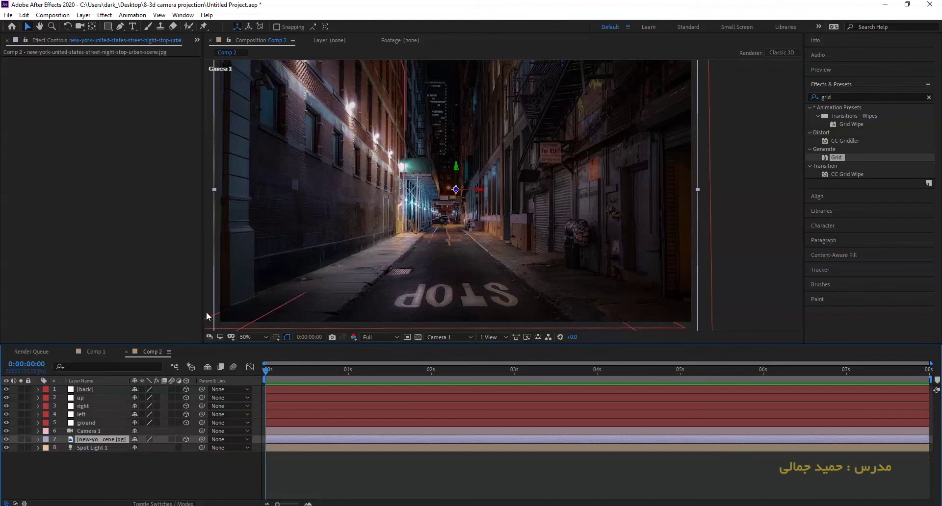
click(89, 390)
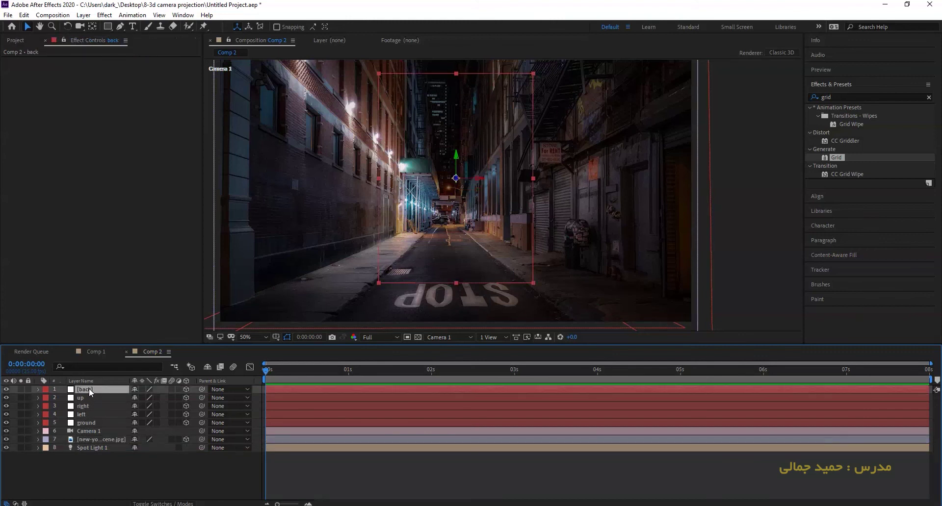
shift+click(90, 423)
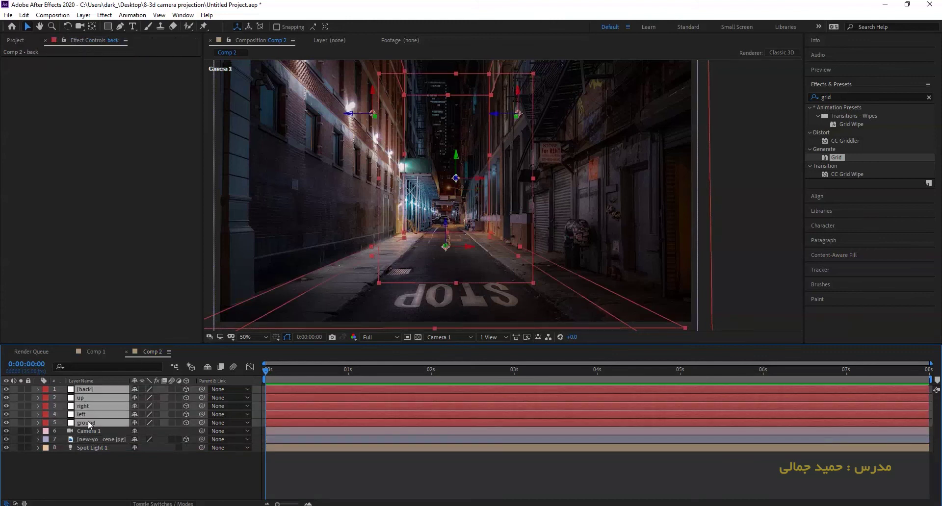
Switch Accepts Lights to Off in the back solid's Material Options.
click(39, 389)
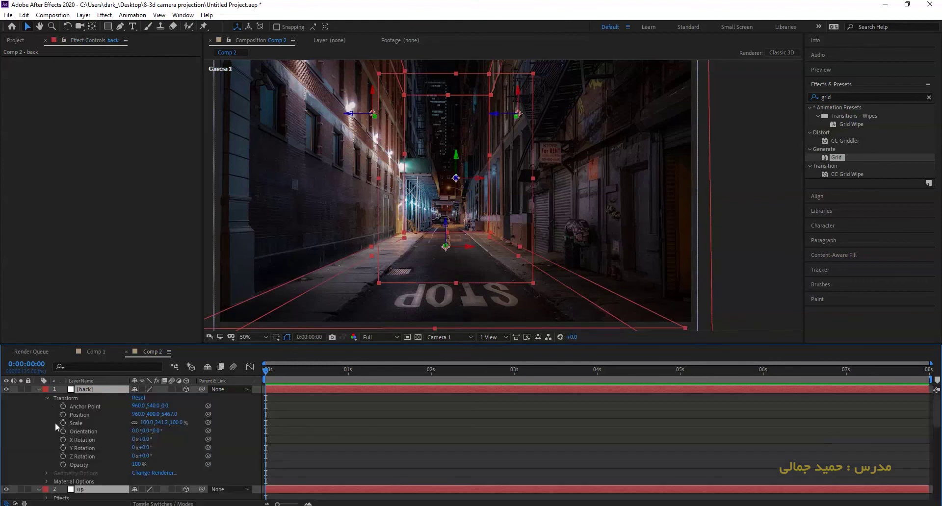
click(48, 399)
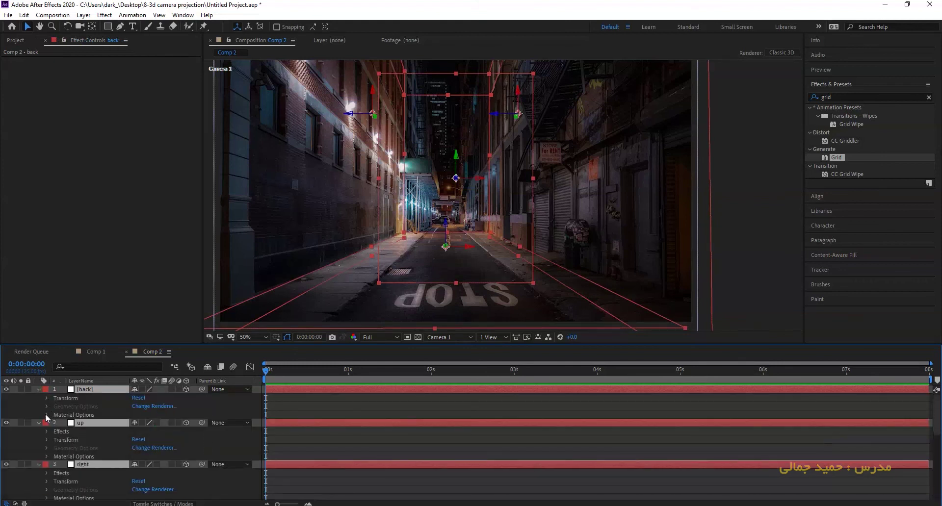
click(45, 415)
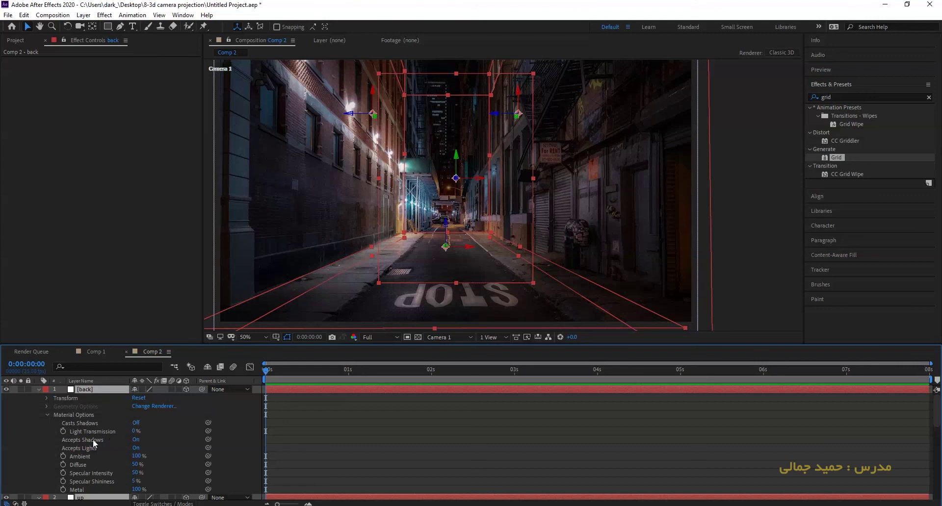
click(134, 448)
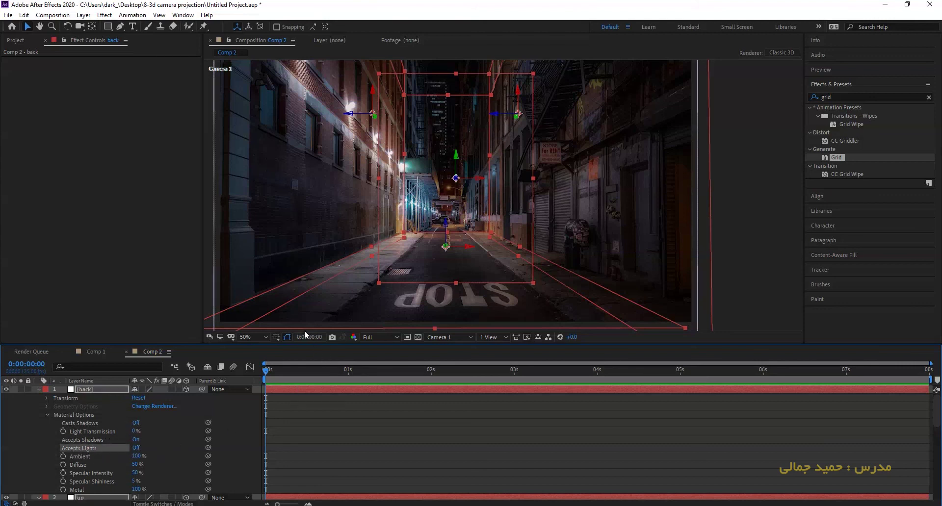
click(38, 390)
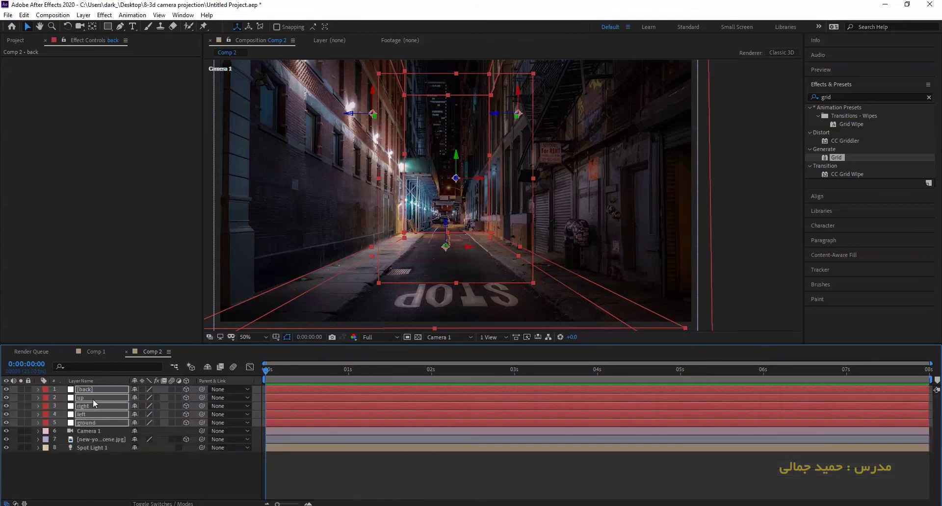
click(91, 467)
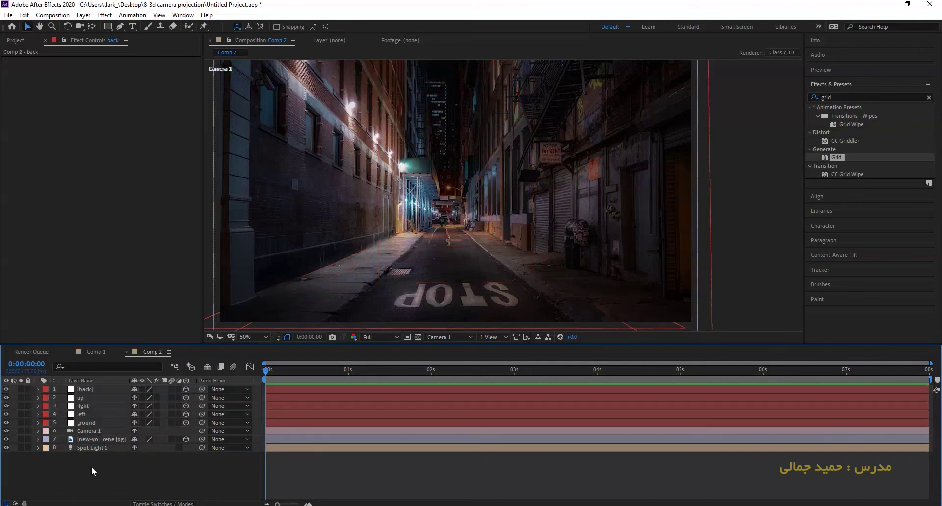
Set the alley photo layer's Casts Shadows to Only and Light Transmission to 100%.
click(66, 440)
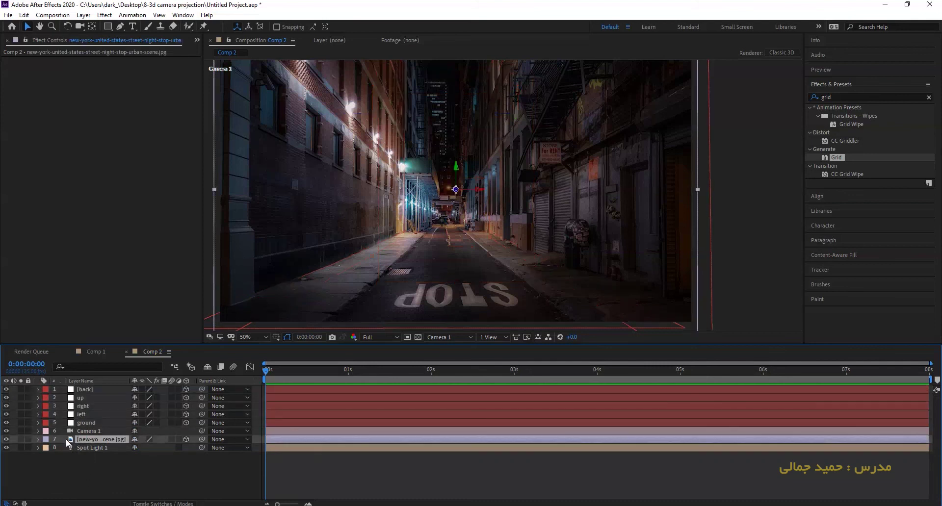
click(38, 439)
click(47, 466)
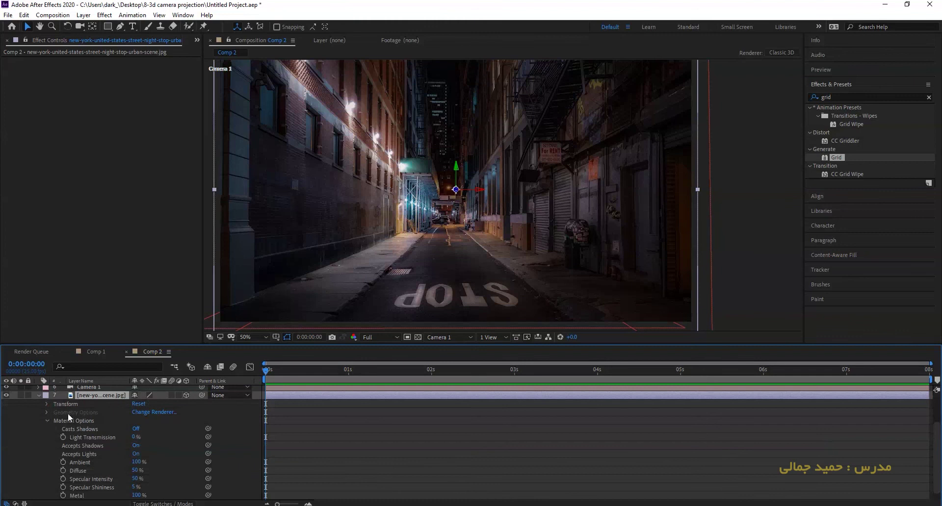
click(137, 429)
click(136, 430)
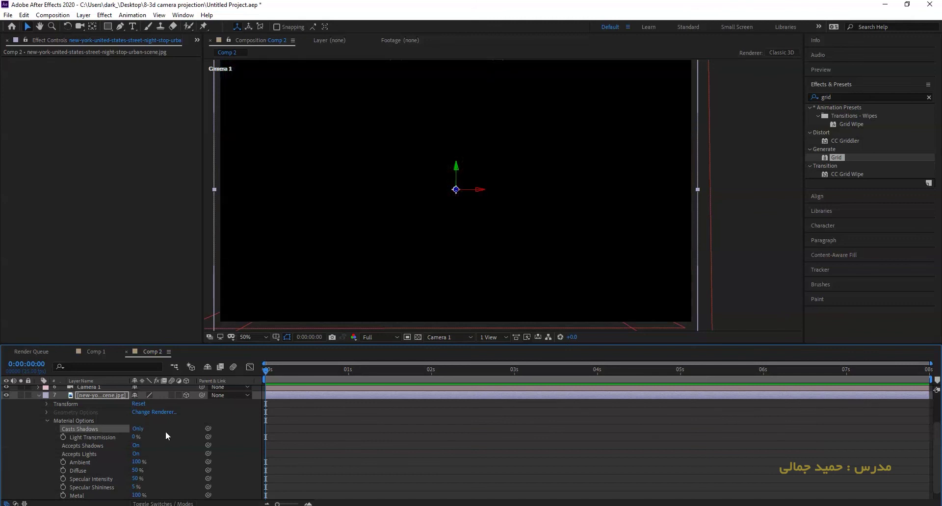
drag(135, 438, 198, 433)
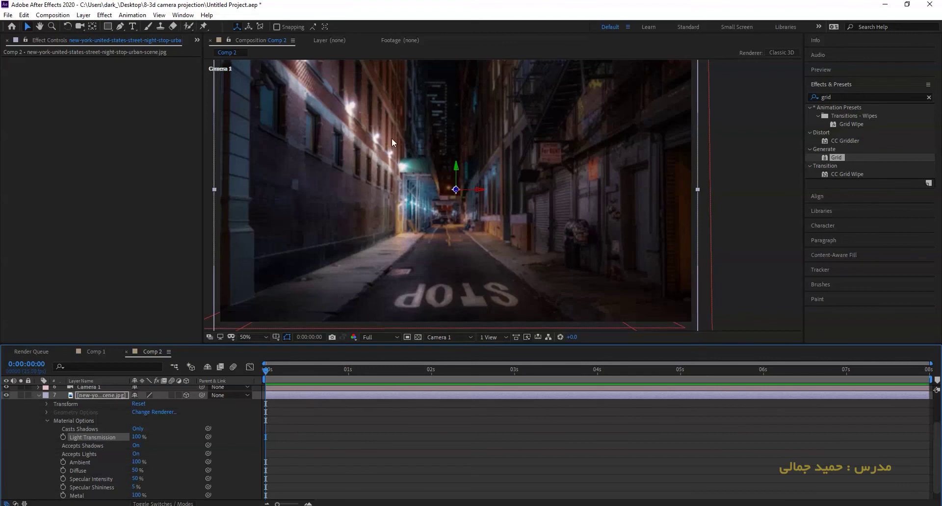
click(38, 396)
click(94, 391)
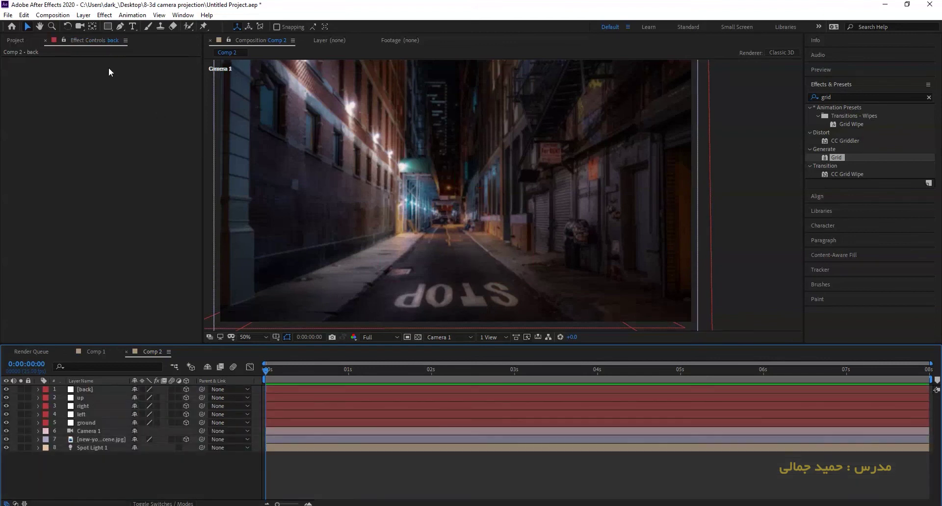
click(80, 27)
mouse_move(464, 212)
mouse_down()
mouse_move(468, 158)
mouse_move(472, 216)
mouse_up()
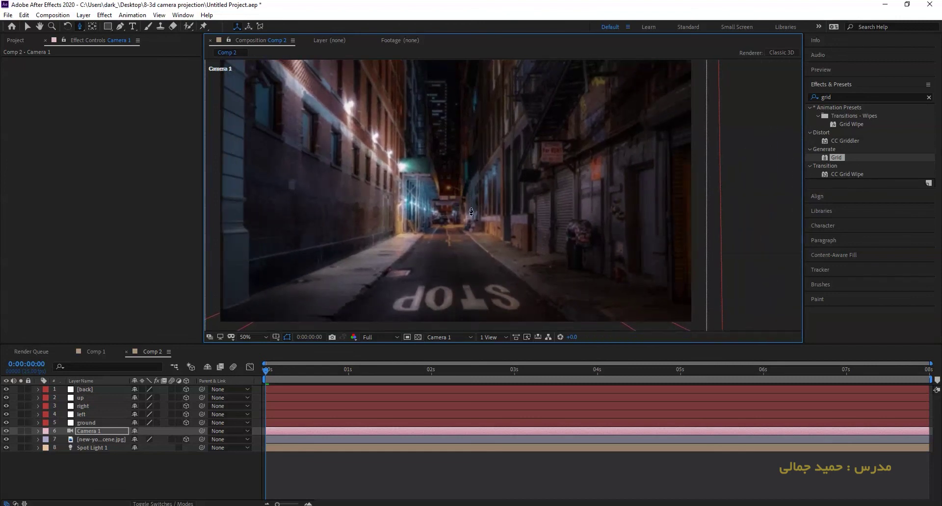
key(F2)
click(84, 440)
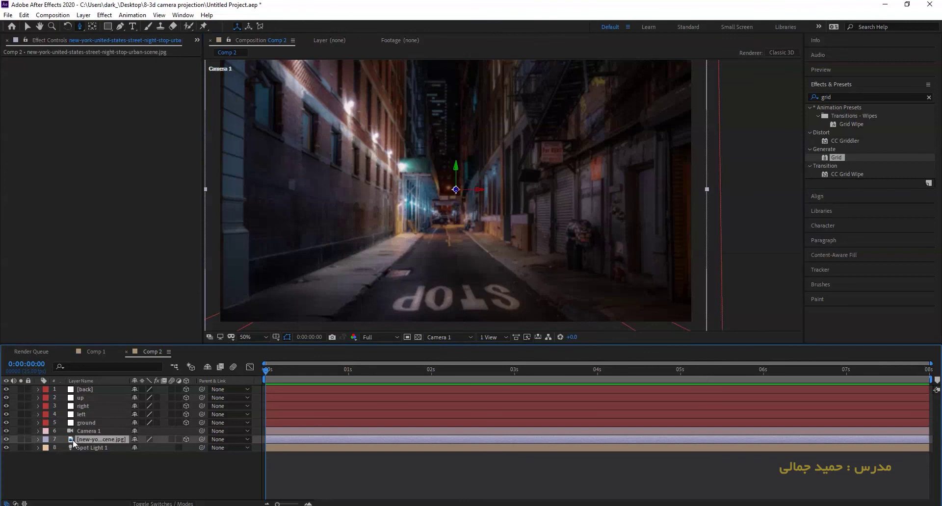
click(92, 448)
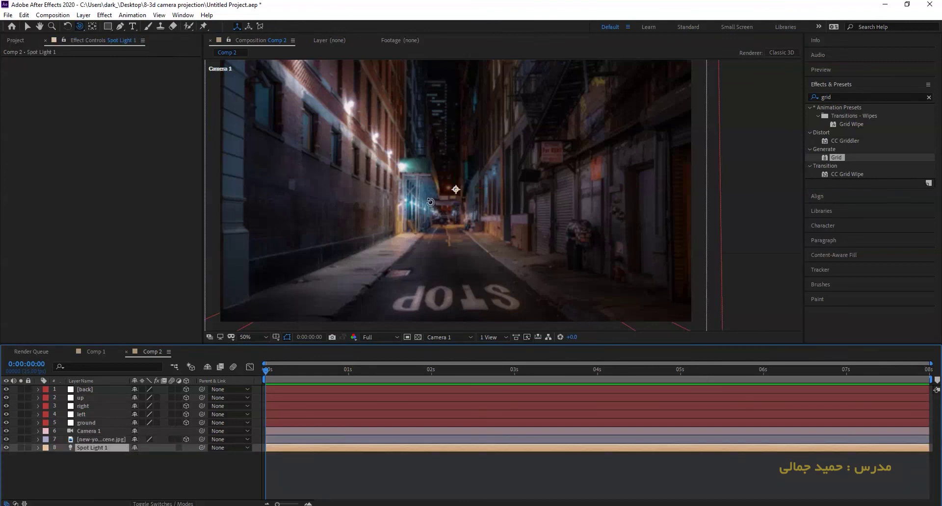
drag(431, 199, 434, 199)
key(ctrl+z)
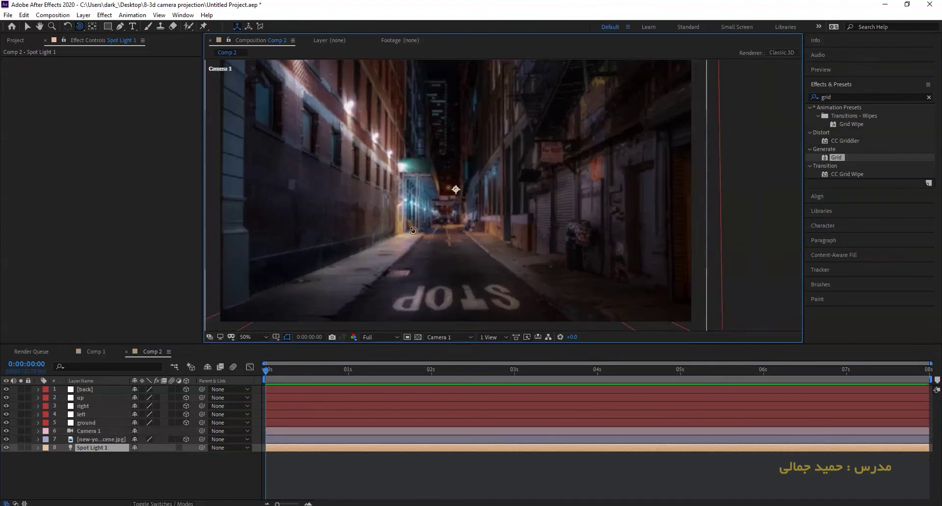
Set a Camera 1 Position keyframe at 0:00:00:24 with the camera pulled back from the alley.
drag(270, 369, 348, 373)
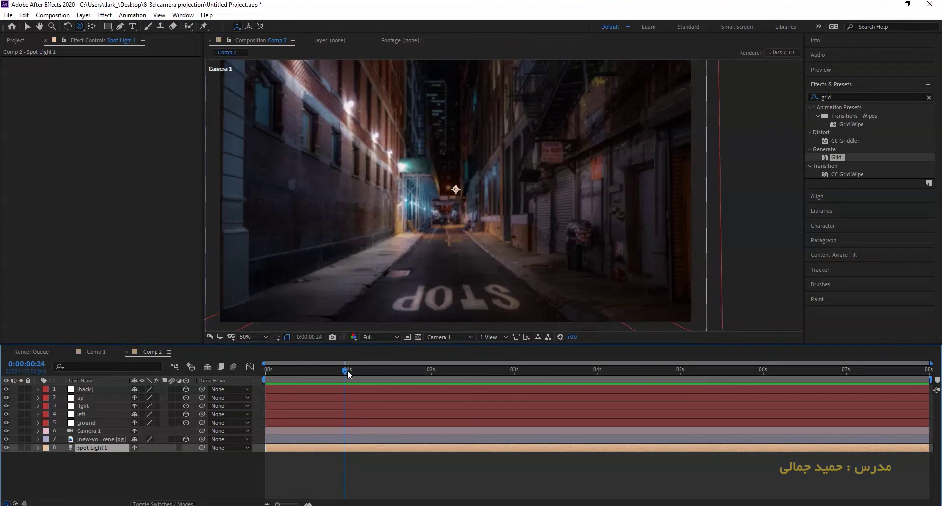
click(93, 433)
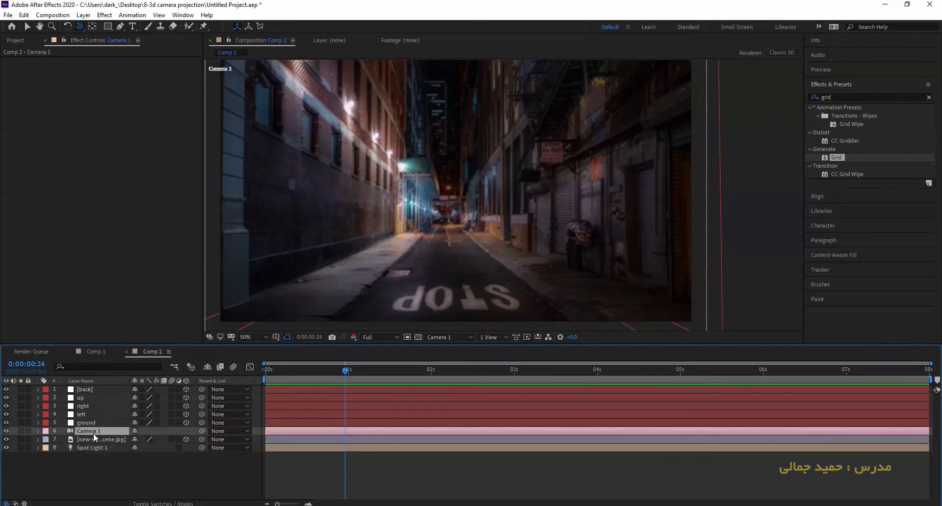
key(p)
click(63, 439)
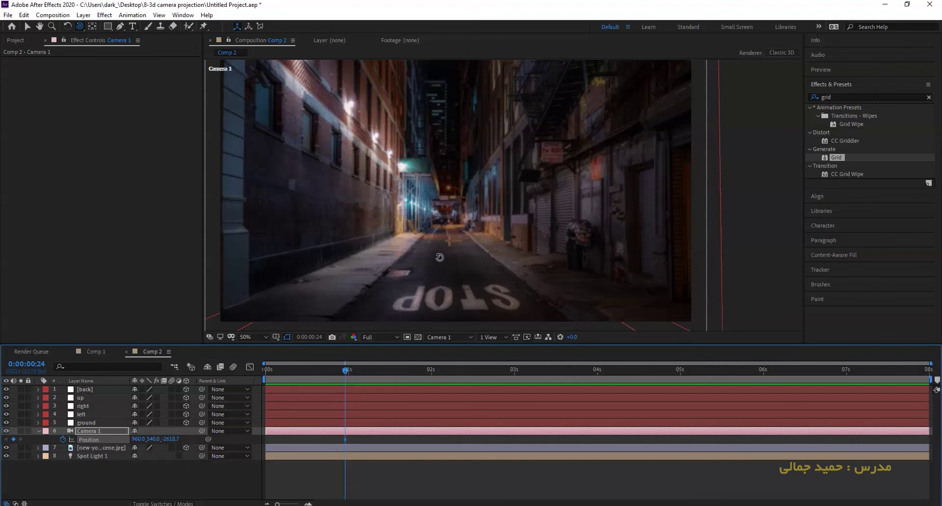
drag(451, 180, 421, 267)
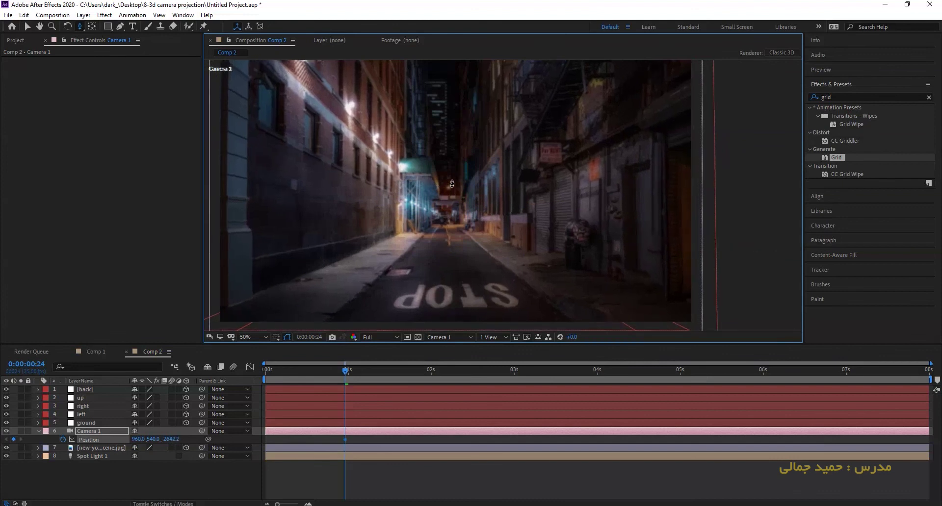
At 6 seconds, push Camera 1 forward into the alley and tilt it slightly.
drag(345, 372, 686, 369)
drag(762, 374, 763, 374)
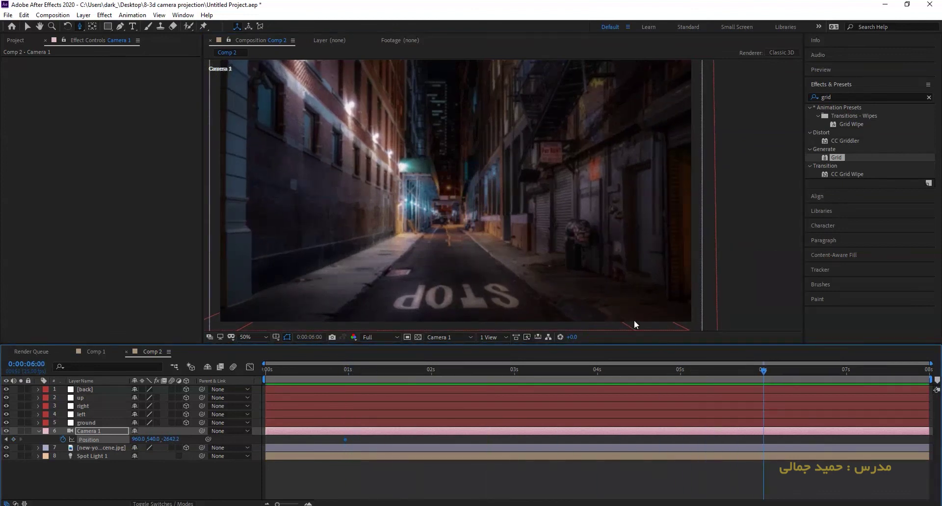
drag(465, 209, 467, 146)
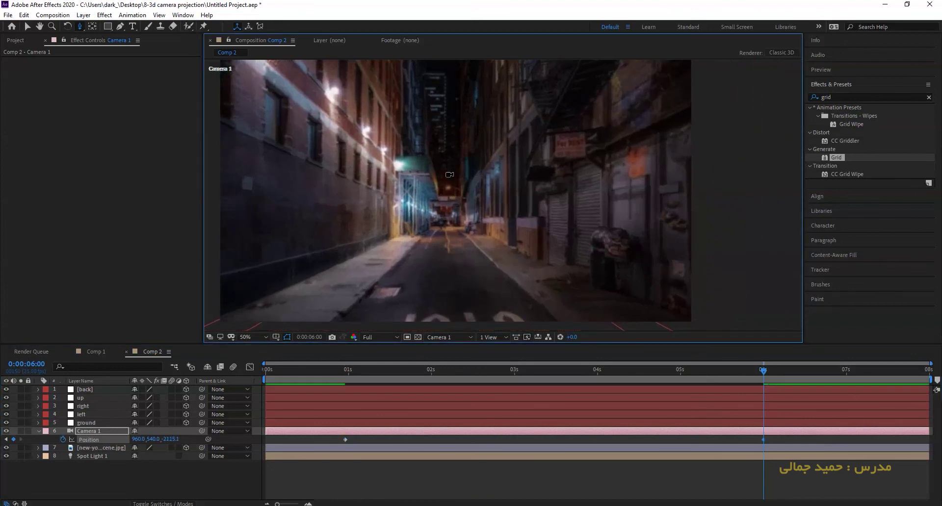
key(c)
drag(449, 184, 443, 185)
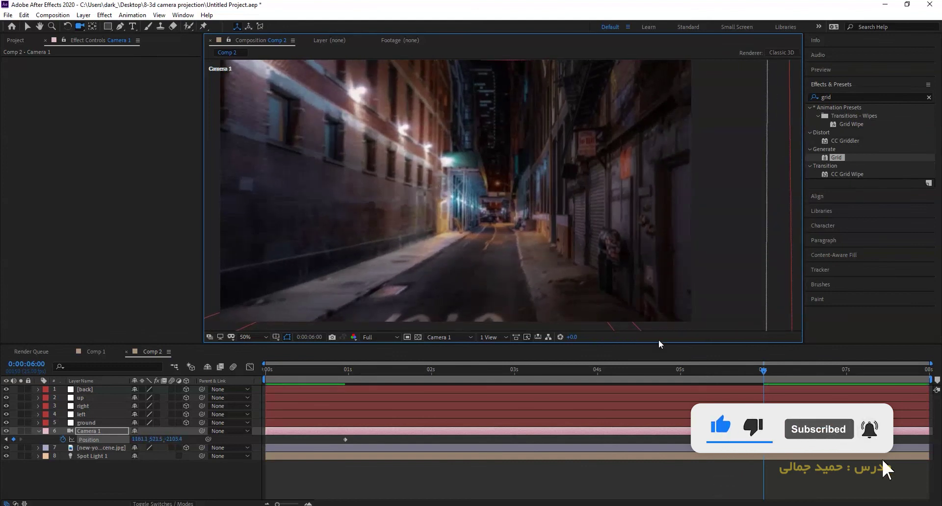
Apply Easy Ease (F9) to both camera Position keyframes and play a preview.
drag(762, 372, 651, 371)
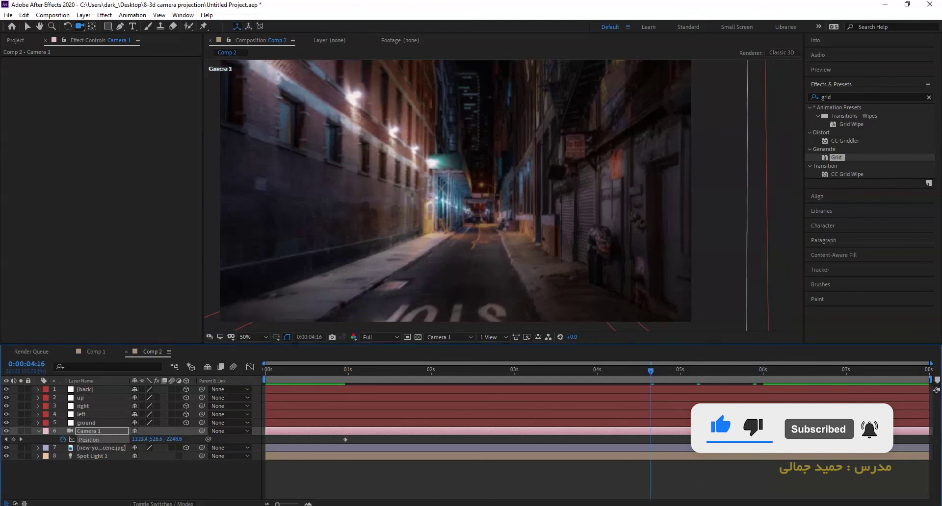
drag(605, 448, 334, 441)
key(F9)
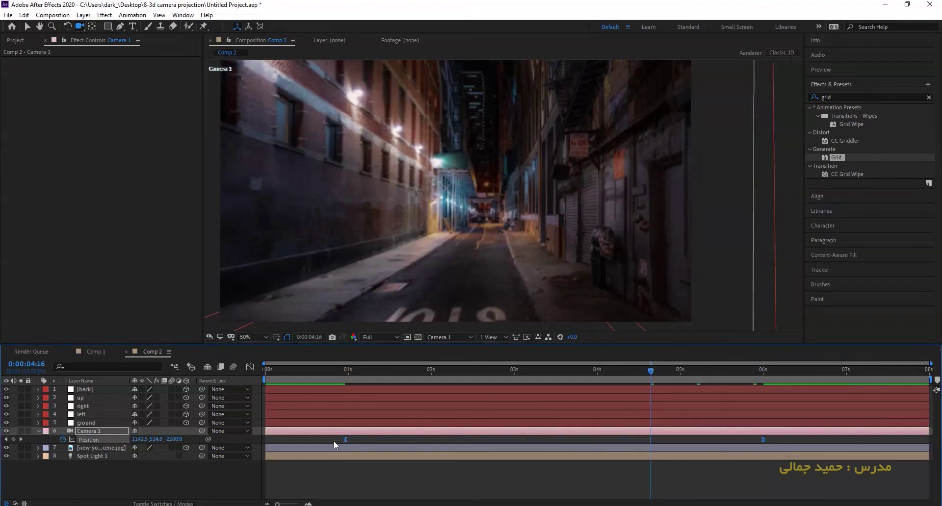
key(space)
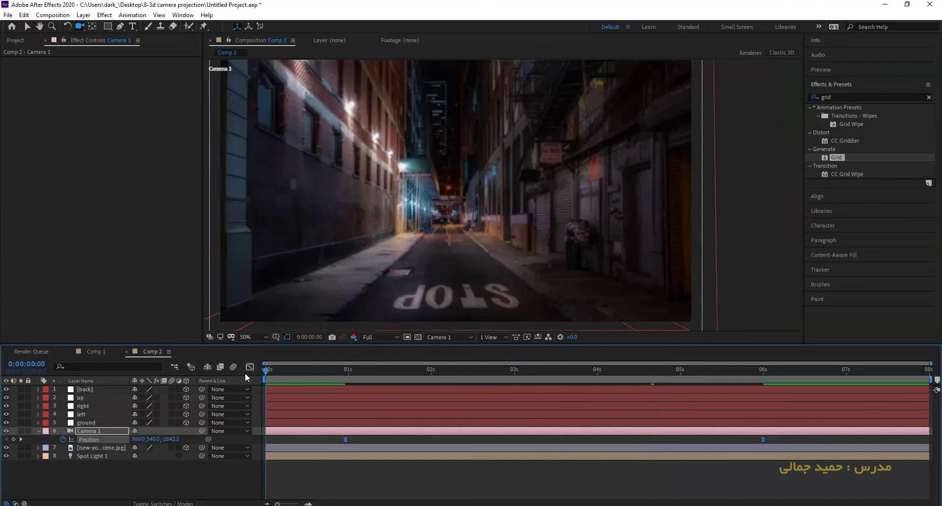
key(space)
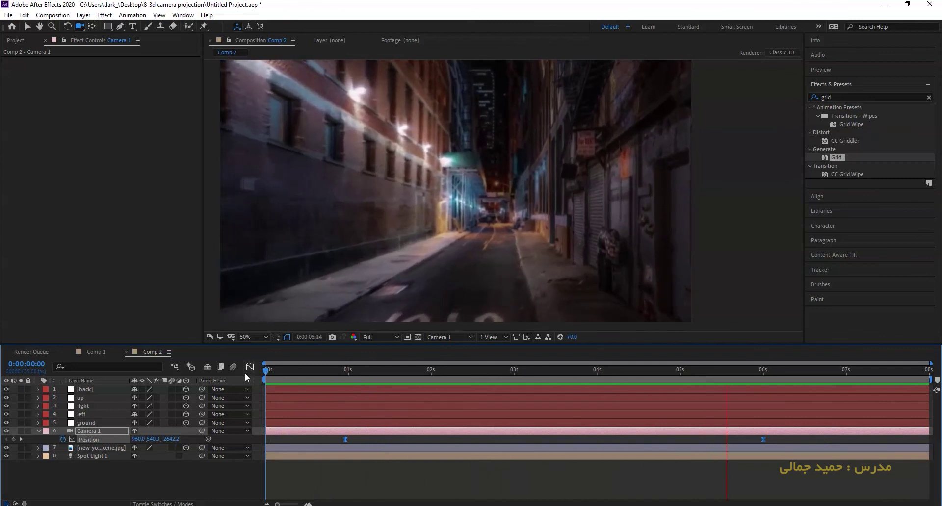
Stop the preview and scrub the camera push-in up to 0:00:02:16.
drag(432, 369, 326, 368)
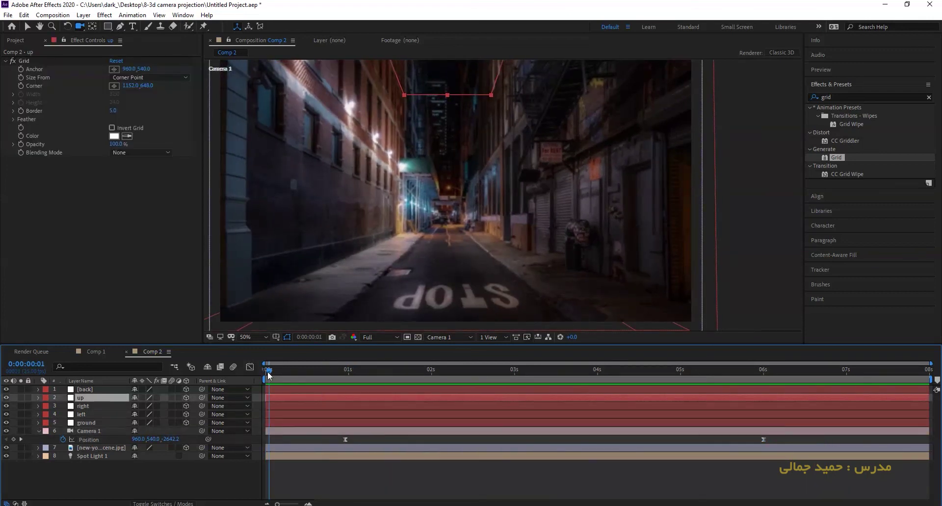
drag(269, 376, 483, 381)
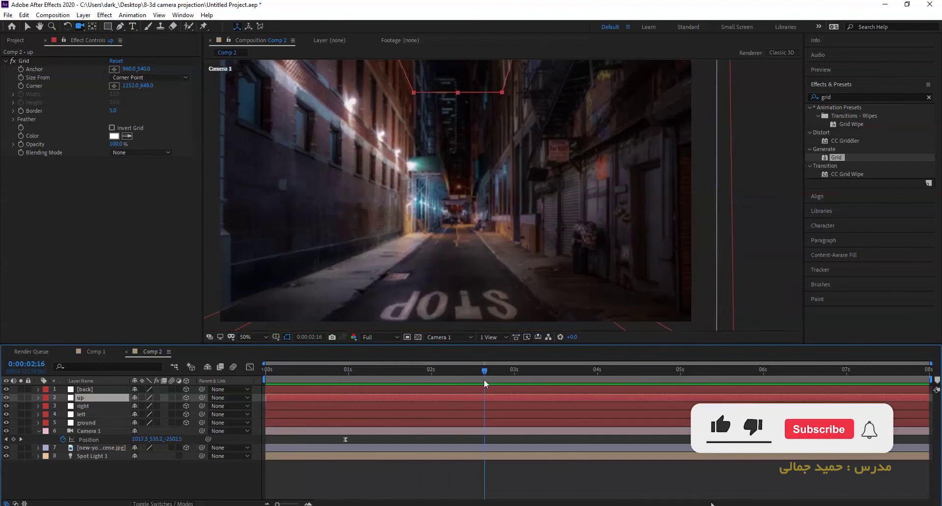